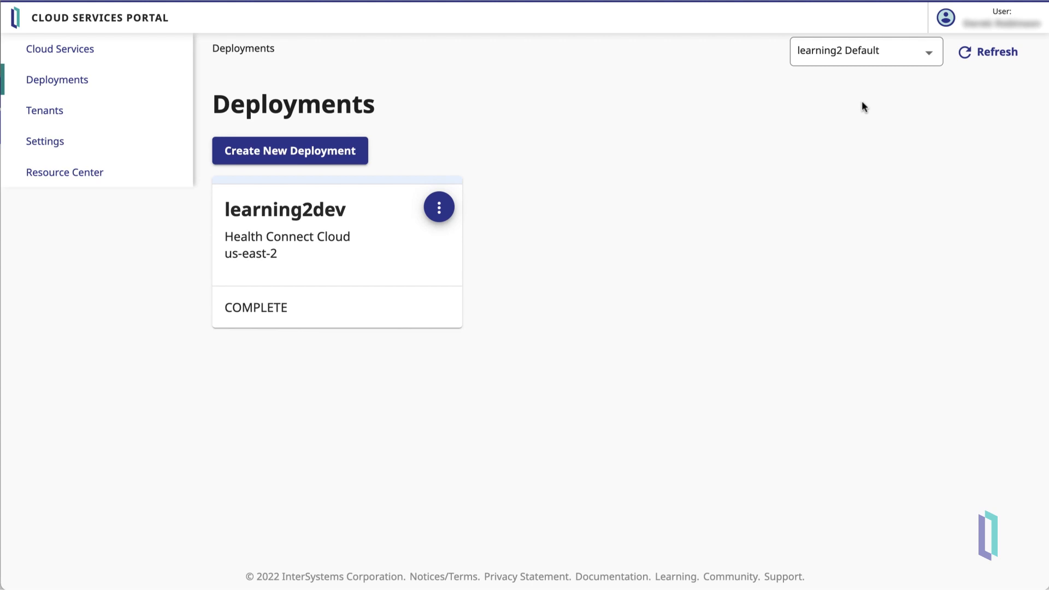
Step: Change the tenant's file storage region to us-east-2 on the Files page
{"action": "left_click", "coordinate": [59, 115]}
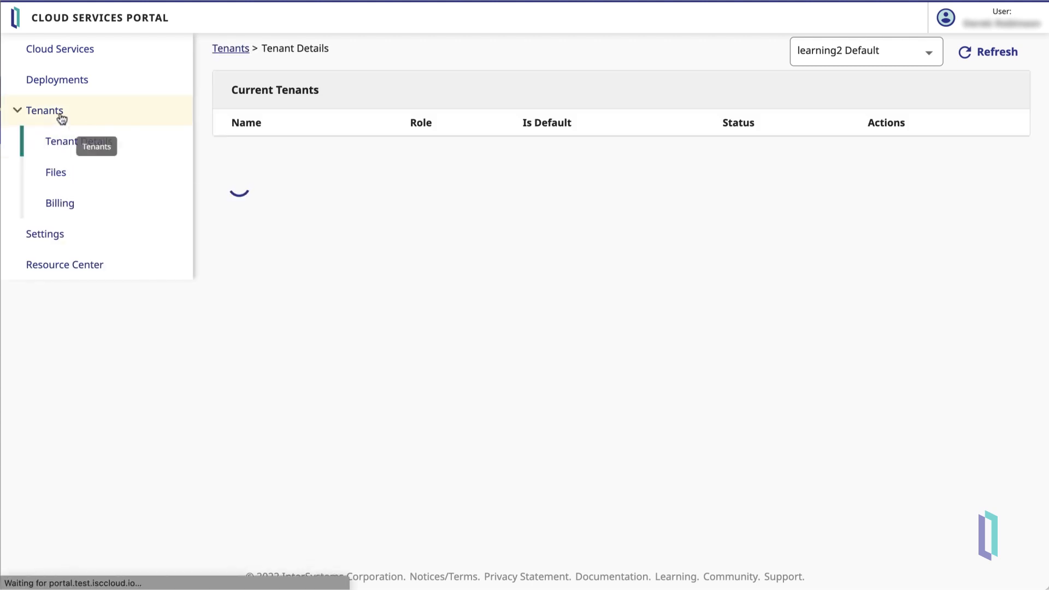
{"action": "left_click", "coordinate": [71, 175]}
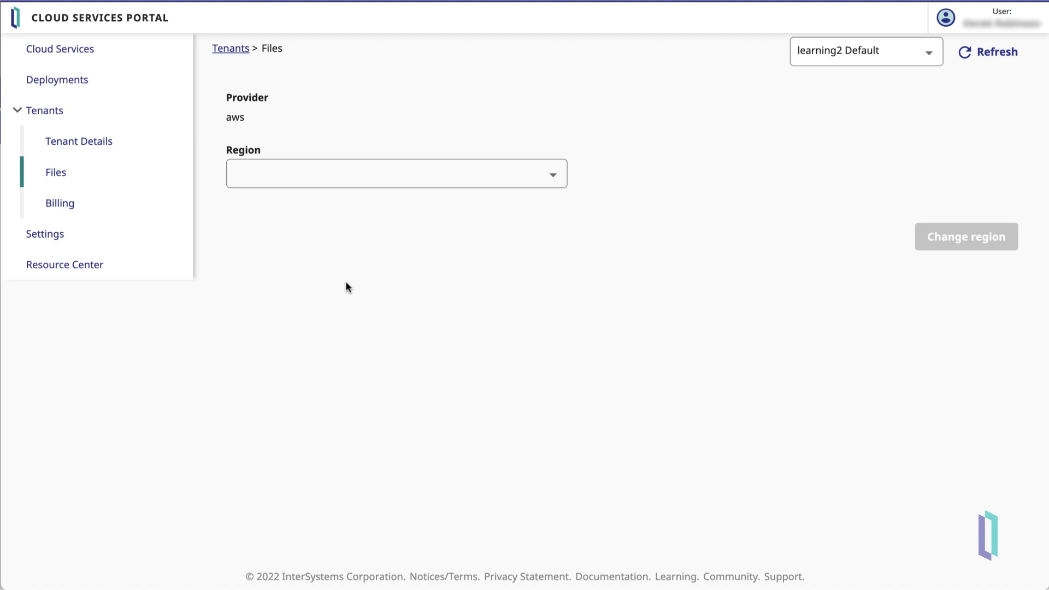
{"action": "left_click", "coordinate": [458, 179]}
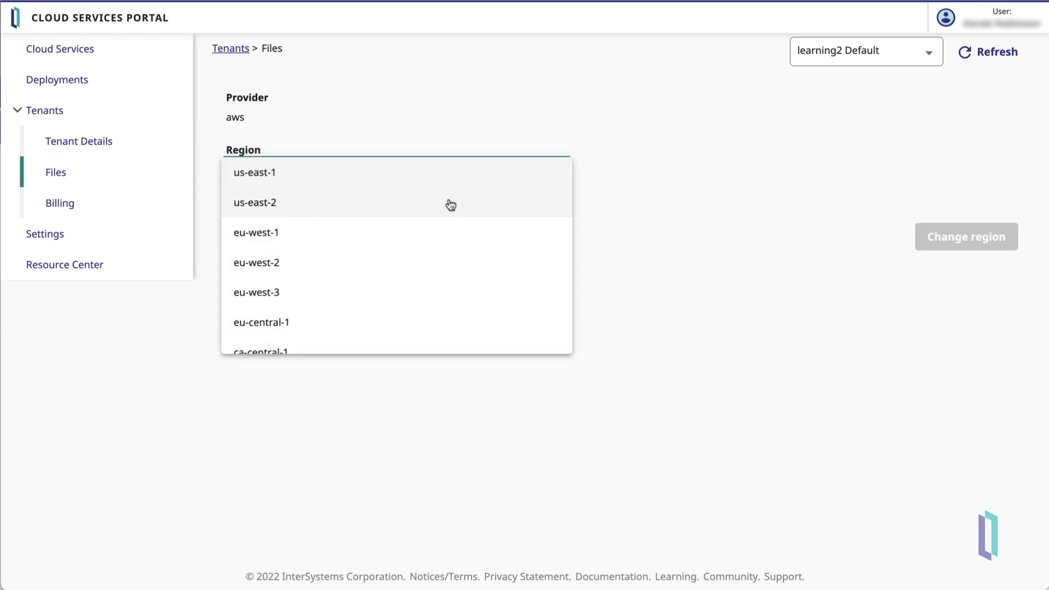
{"action": "left_click", "coordinate": [445, 208]}
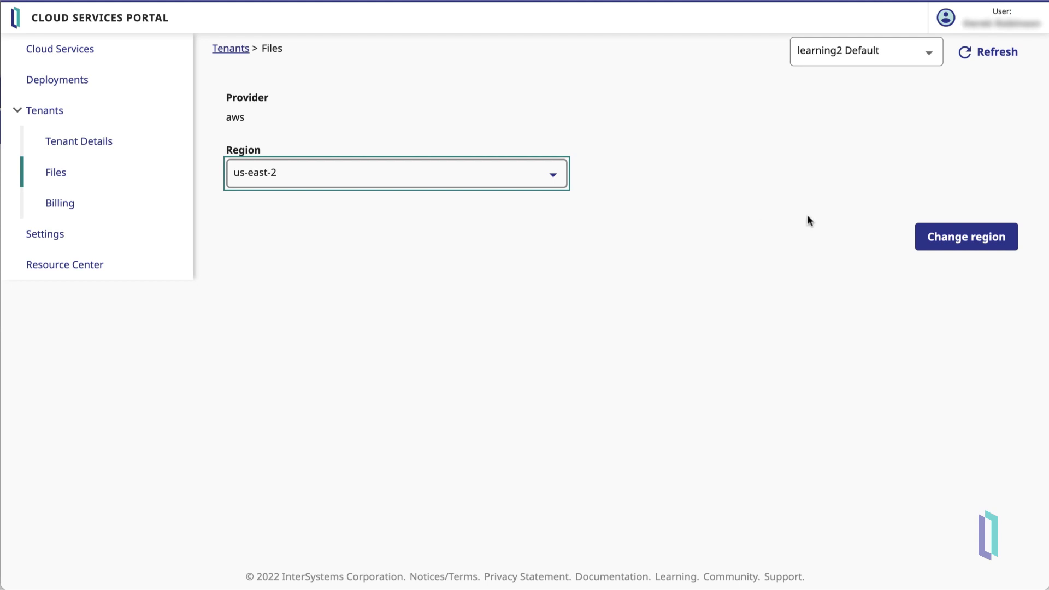
{"action": "left_click", "coordinate": [935, 244]}
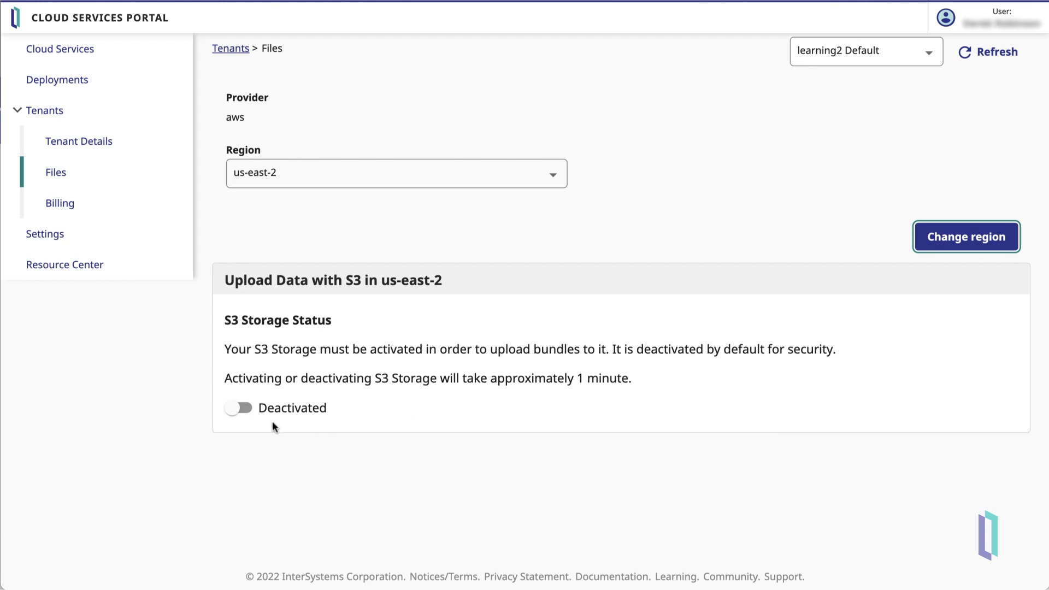
Step: Switch S3 Storage Status to Activated and SFTP Storage Status to Enabled
{"action": "left_click", "coordinate": [235, 415]}
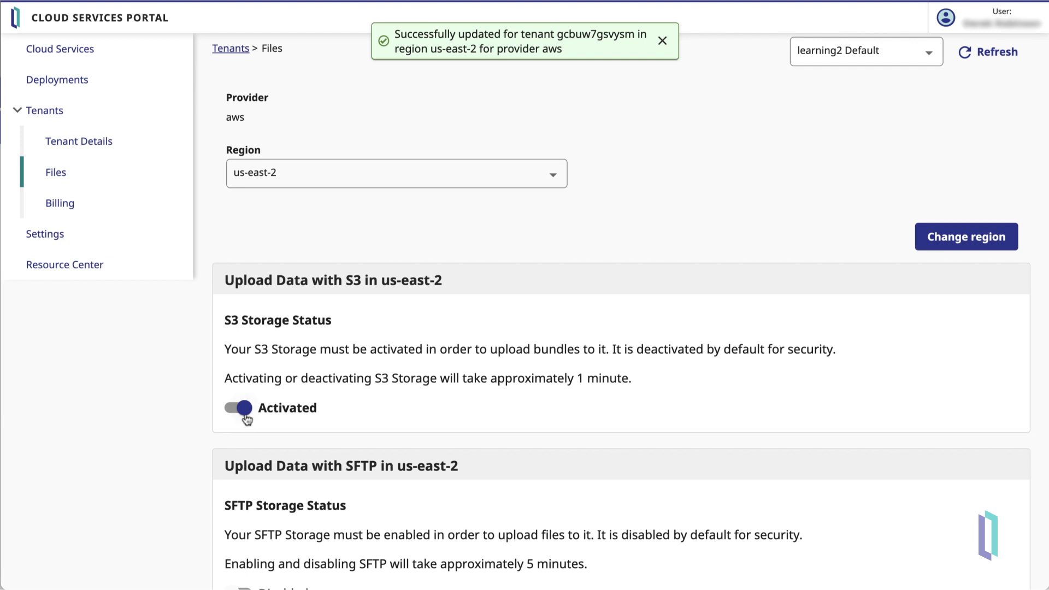
{"action": "scroll", "coordinate": [245, 423], "scroll_direction": "down", "scroll_amount": 2}
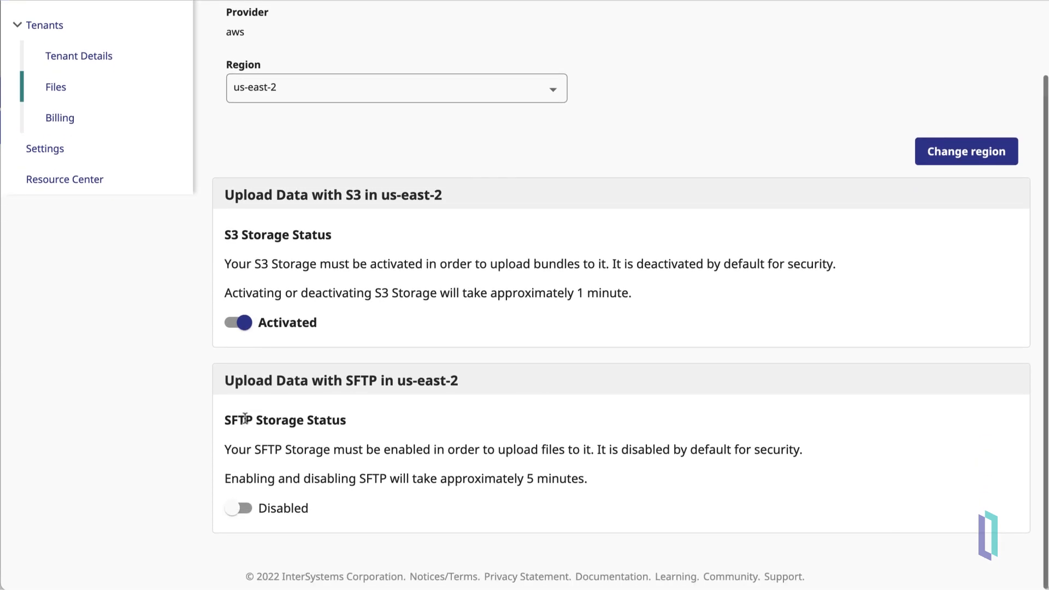
{"action": "left_click", "coordinate": [238, 508]}
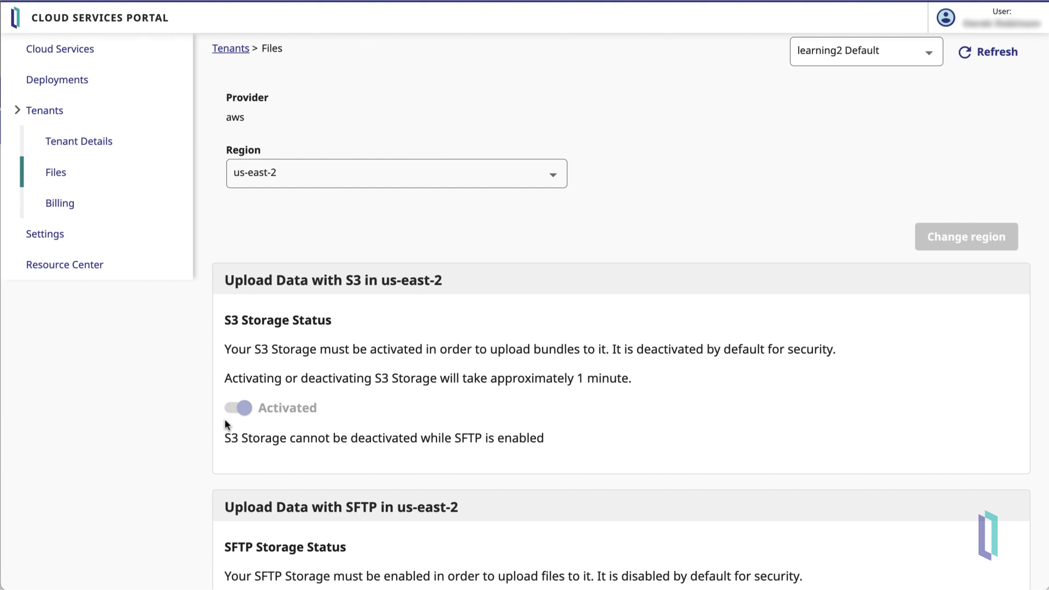
{"action": "scroll", "coordinate": [225, 419], "scroll_direction": "down", "scroll_amount": 6}
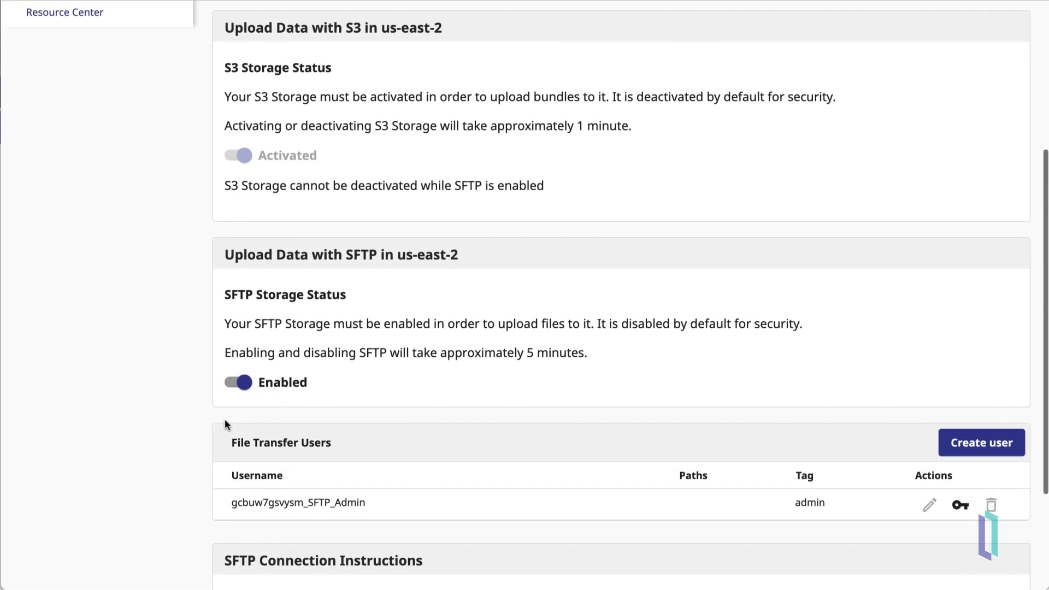
{"action": "scroll", "coordinate": [225, 419], "scroll_direction": "down", "scroll_amount": 2}
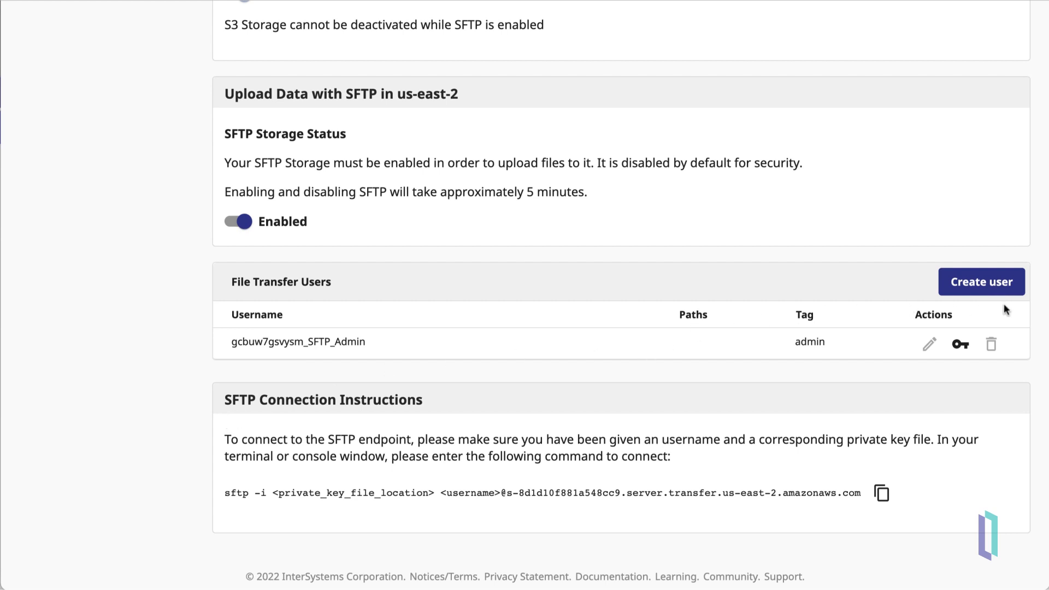
Step: Create a file transfer user with path HL7in/ and tag 'City Hospital batch HL7 message upload'
{"action": "left_click", "coordinate": [977, 290]}
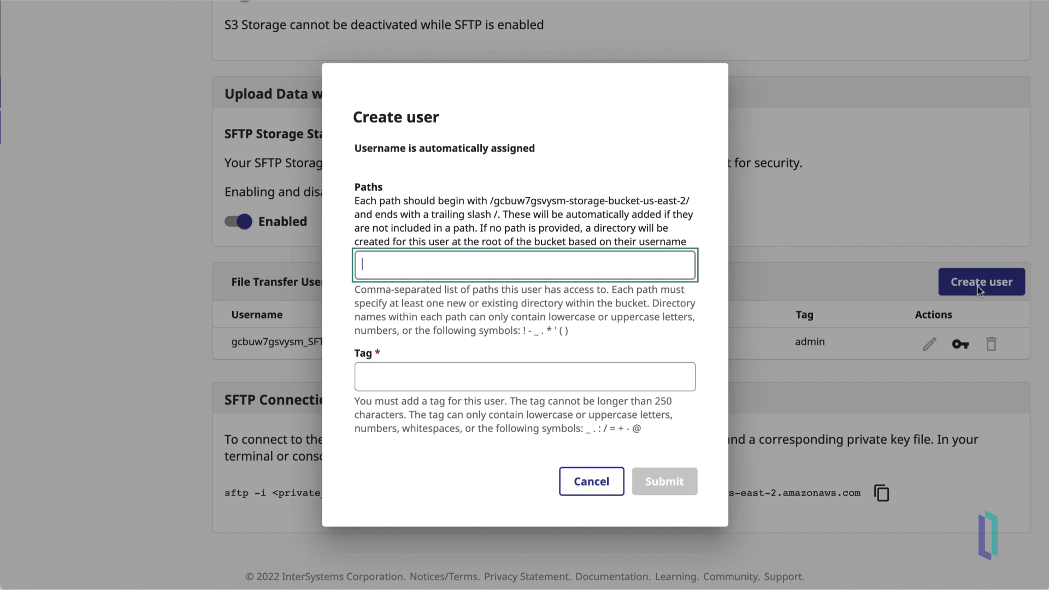
{"action": "type", "text": "HL7in/"}
{"action": "left_click", "coordinate": [687, 373]}
{"action": "type", "text": "City Hospita"}
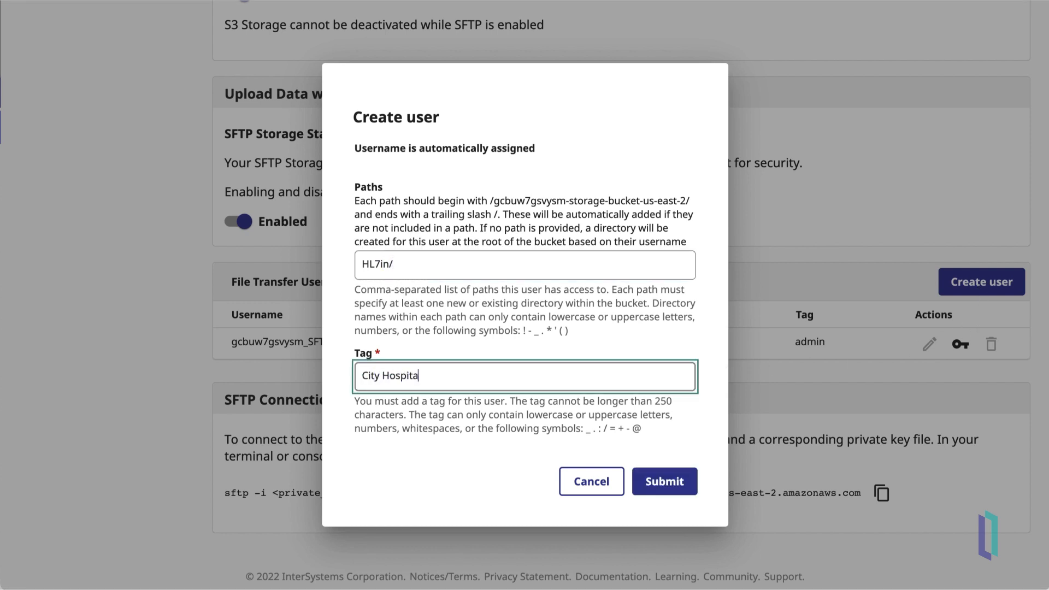
{"action": "type", "text": "l batch HL7 message upload"}
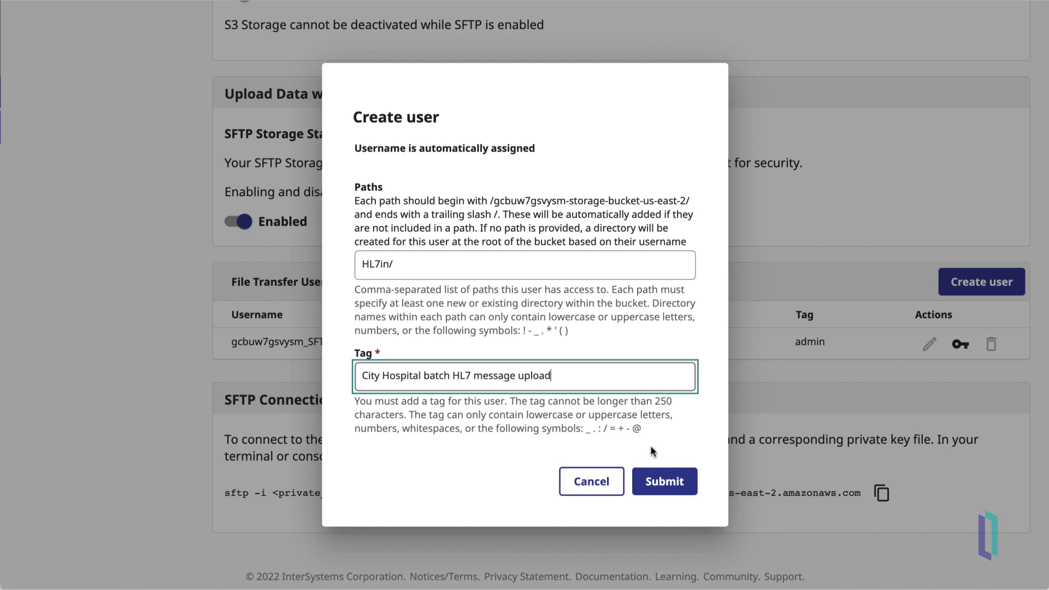
{"action": "left_click", "coordinate": [681, 486]}
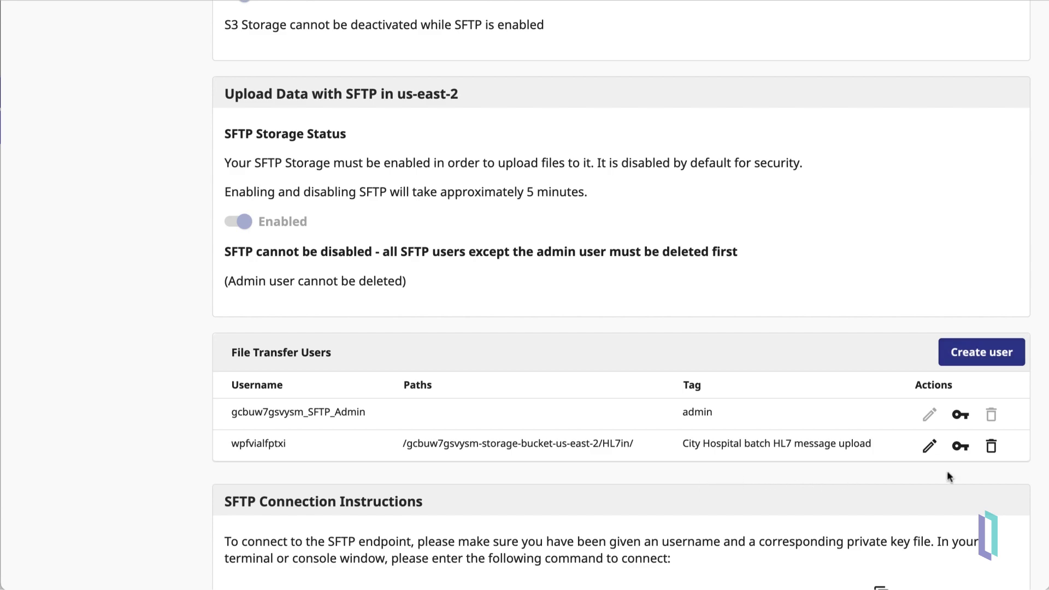
Step: Save the new user's SFTP private key file and copy the sftp connection command
{"action": "left_click", "coordinate": [961, 454]}
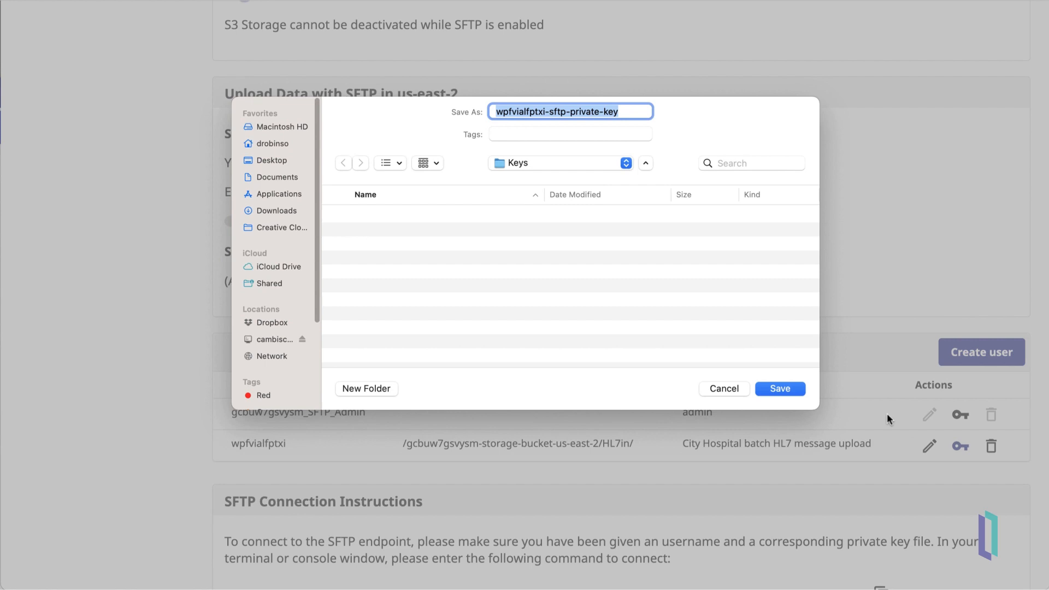
{"action": "left_click", "coordinate": [792, 391]}
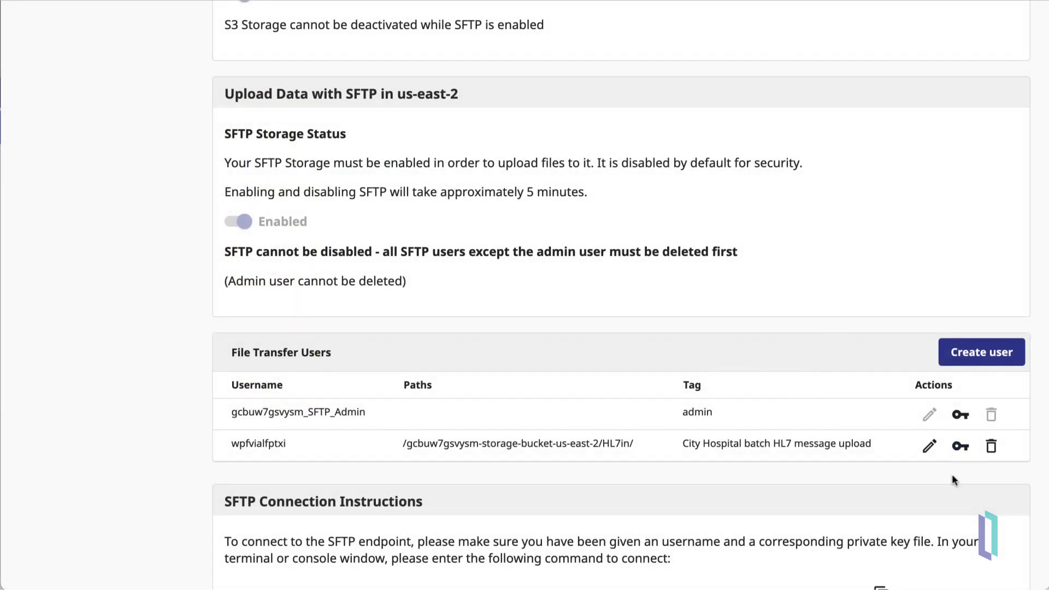
{"action": "scroll", "coordinate": [880, 497], "scroll_direction": "down", "scroll_amount": 3}
{"action": "scroll", "coordinate": [880, 499], "scroll_direction": "down", "scroll_amount": 1}
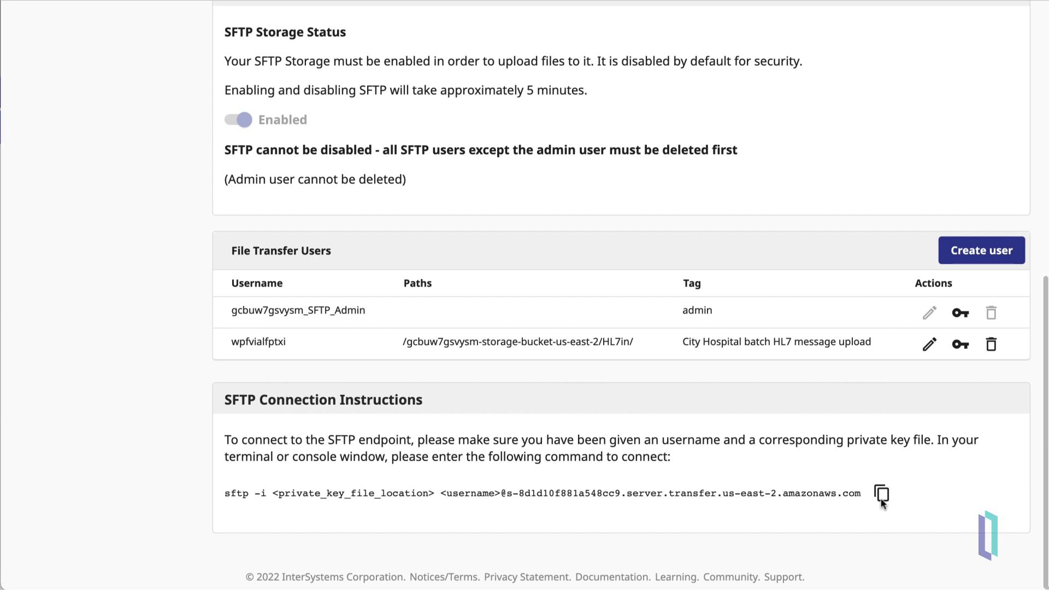
{"action": "left_click", "coordinate": [881, 498]}
Step: Paste the sftp command in Terminal and replace its username placeholder with the new user's username
{"action": "key", "text": "super+Tab"}
{"action": "key", "text": "super+v"}
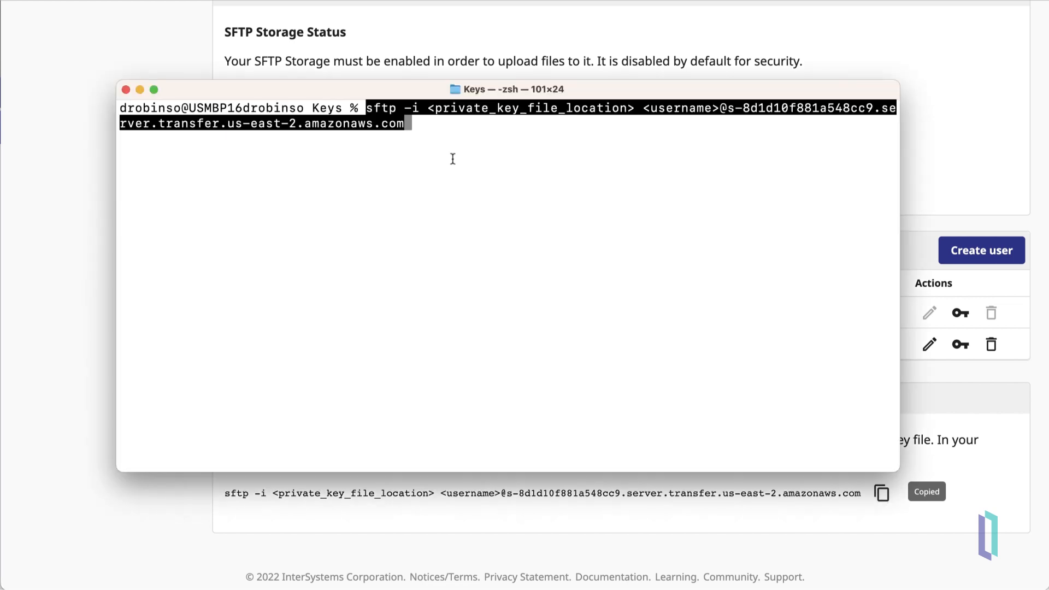
{"action": "left_click", "coordinate": [420, 475]}
{"action": "left_click_drag", "start_coordinate": [286, 343], "coordinate": [232, 344]}
{"action": "key", "text": "super+Tab"}
{"action": "key", "text": "Left"}
{"action": "key", "text": "Left"}
{"action": "key", "text": "Left"}
{"action": "key", "text": "Left"}
{"action": "key", "text": "Left"}
{"action": "key", "text": "Left"}
{"action": "key", "text": "Left"}
{"action": "key", "text": "Left"}
{"action": "key", "text": "Left"}
{"action": "key", "text": "Left"}
{"action": "key", "text": "Left"}
{"action": "key", "text": "Left"}
{"action": "key", "text": "Left"}
{"action": "key", "text": "Left"}
{"action": "key", "text": "Left"}
{"action": "key", "text": "Left"}
{"action": "key", "text": "Left"}
{"action": "key", "text": "Left"}
{"action": "key", "text": "Left"}
{"action": "key", "text": "Left"}
{"action": "key", "text": "Left"}
{"action": "key", "text": "Left"}
{"action": "key", "text": "Left"}
{"action": "key", "text": "Left"}
{"action": "key", "text": "Left"}
{"action": "key", "text": "Left"}
{"action": "key", "text": "Left"}
{"action": "key", "text": "Left"}
{"action": "key", "text": "Left"}
{"action": "key", "text": "Left"}
{"action": "key", "text": "Left"}
{"action": "key", "text": "Left"}
{"action": "key", "text": "Left"}
{"action": "key", "text": "Left"}
{"action": "key", "text": "Left"}
{"action": "key", "text": "Left"}
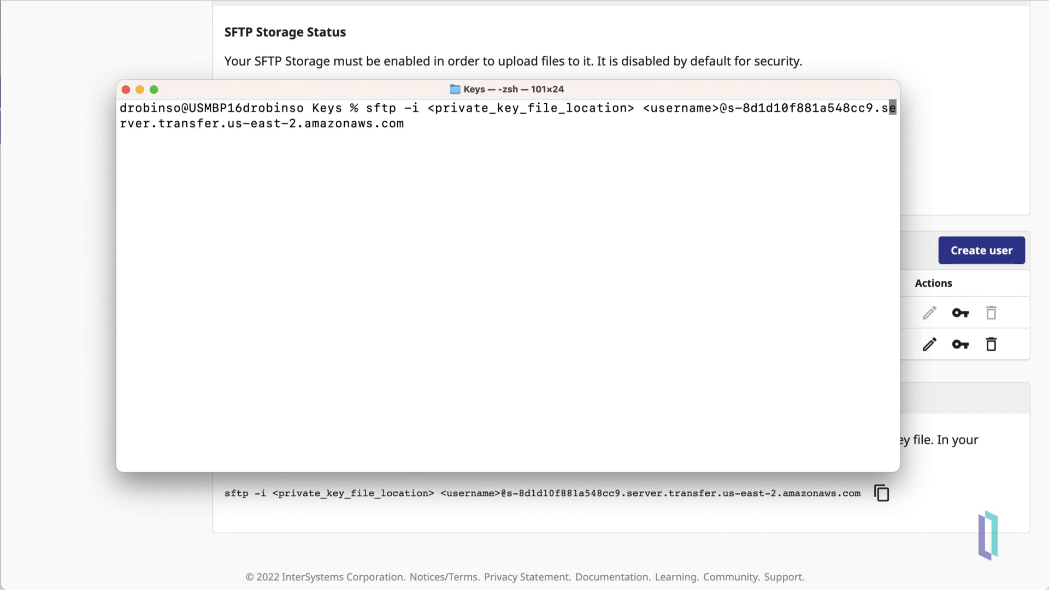
{"action": "key", "text": "BackSpace"}
{"action": "key", "text": "BackSpace"}
{"action": "key", "text": "BackSpace"}
{"action": "key", "text": "BackSpace"}
{"action": "key", "text": "BackSpace"}
{"action": "key", "text": "BackSpace"}
{"action": "key", "text": "BackSpace"}
{"action": "key", "text": "BackSpace"}
{"action": "key", "text": "BackSpace"}
{"action": "key", "text": "BackSpace"}
{"action": "key", "text": "super+v"}
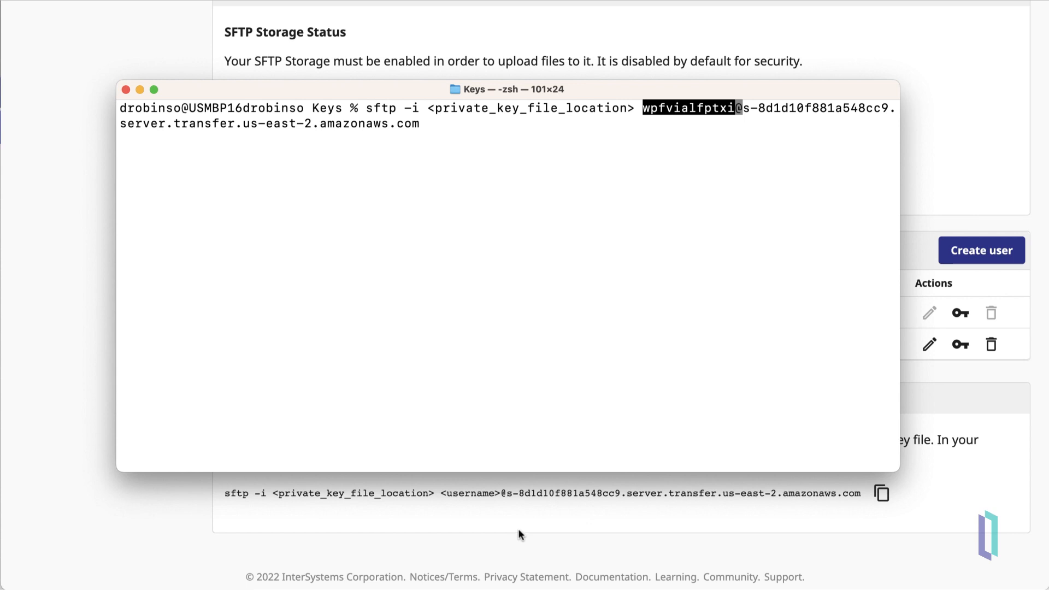
Step: Fill the key-location placeholder with the private key file name and run the sftp command
{"action": "key", "text": "Left"}
{"action": "key", "text": "Left"}
{"action": "key", "text": "Left"}
{"action": "key", "text": "Left"}
{"action": "key", "text": "Left"}
{"action": "key", "text": "Left"}
{"action": "key", "text": "Left"}
{"action": "key", "text": "Left"}
{"action": "key", "text": "Left"}
{"action": "key", "text": "Left"}
{"action": "key", "text": "Left"}
{"action": "key", "text": "Left"}
{"action": "key", "text": "Left"}
{"action": "key", "text": "BackSpace"}
{"action": "key", "text": "BackSpace"}
{"action": "key", "text": "BackSpace"}
{"action": "key", "text": "BackSpace"}
{"action": "key", "text": "BackSpace"}
{"action": "key", "text": "BackSpace"}
{"action": "key", "text": "BackSpace"}
{"action": "key", "text": "BackSpace"}
{"action": "key", "text": "BackSpace"}
{"action": "key", "text": "BackSpace"}
{"action": "key", "text": "BackSpace"}
{"action": "key", "text": "BackSpace"}
{"action": "key", "text": "BackSpace"}
{"action": "key", "text": "BackSpace"}
{"action": "key", "text": "BackSpace"}
{"action": "key", "text": "BackSpace"}
{"action": "key", "text": "BackSpace"}
{"action": "key", "text": "BackSpace"}
{"action": "key", "text": "BackSpace"}
{"action": "key", "text": "BackSpace"}
{"action": "key", "text": "BackSpace"}
{"action": "key", "text": "super+Tab"}
{"action": "key", "text": "super+Tab"}
{"action": "key", "text": "super+Tab"}
{"action": "left_click", "coordinate": [308, 84]}
{"action": "key", "text": "Return"}
{"action": "key", "text": "super+c"}
{"action": "key", "text": "super+Tab"}
{"action": "key", "text": "super+v"}
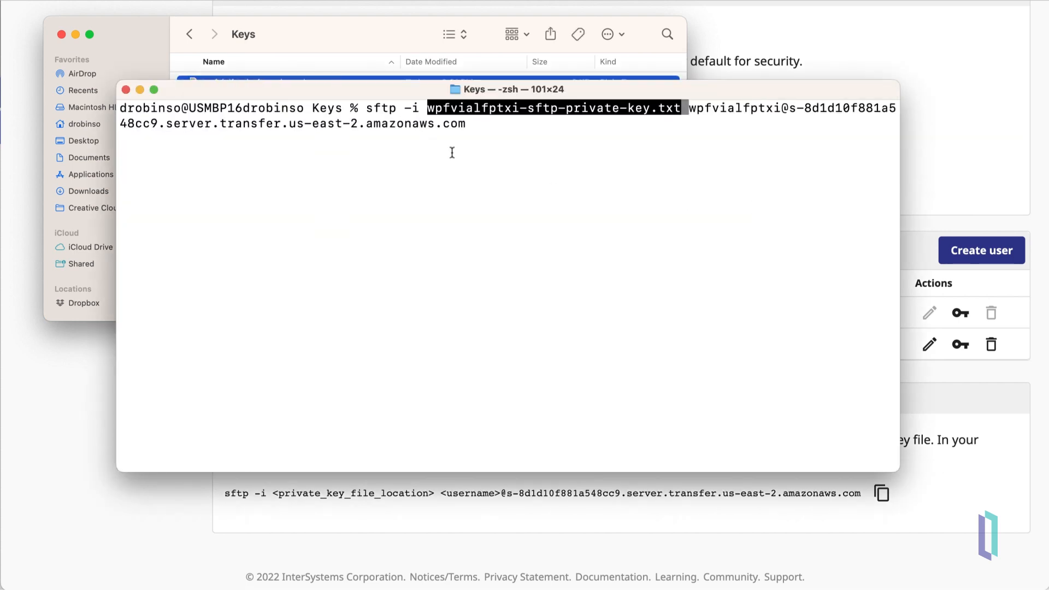
{"action": "key", "text": "Return"}
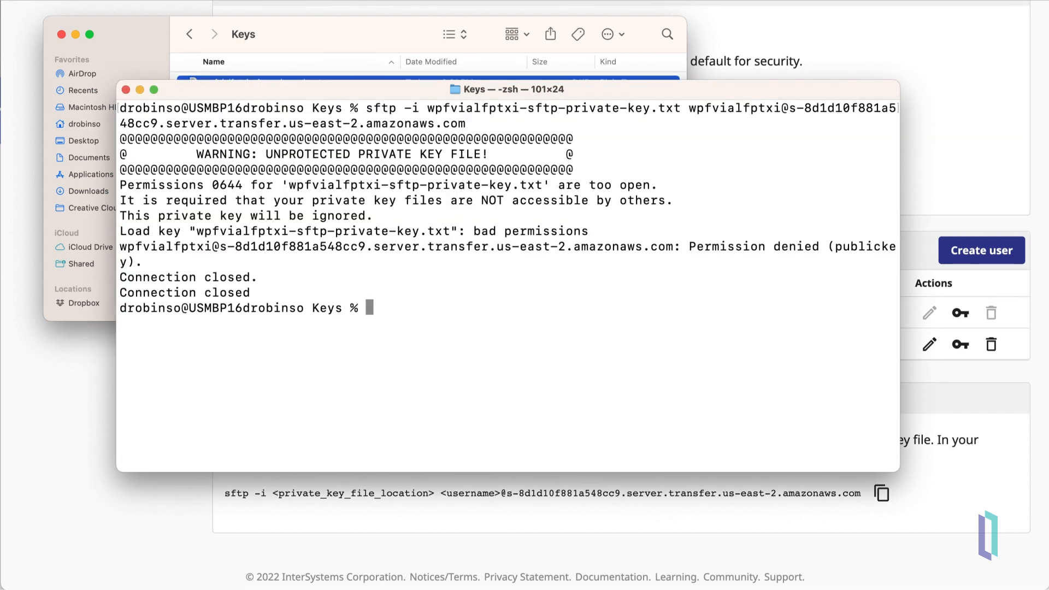
Step: Restrict the private key file with chmod 400 and rerun the sftp connection
{"action": "left_click", "coordinate": [61, 34]}
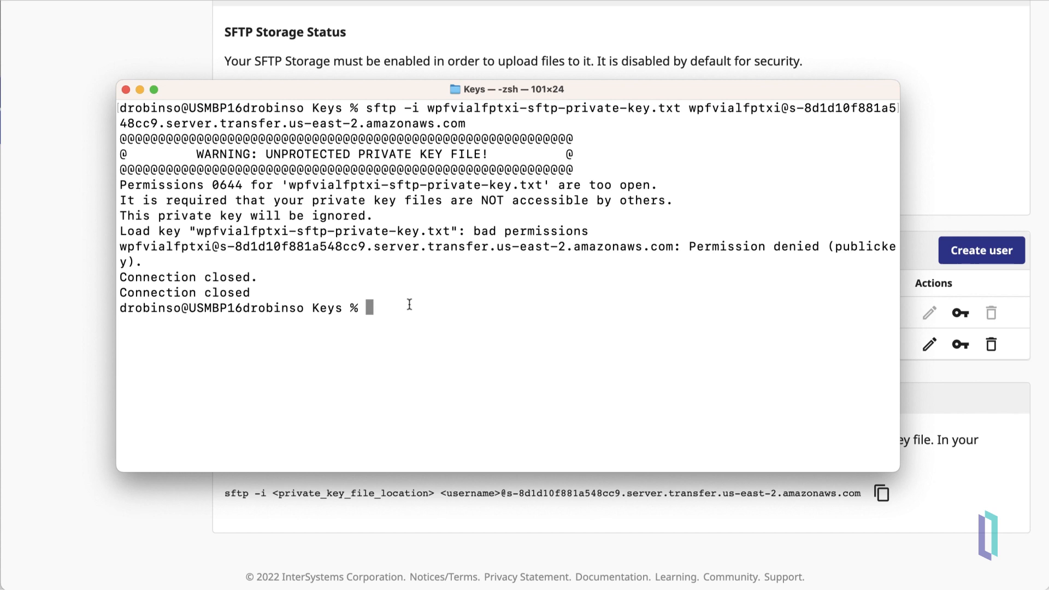
{"action": "type", "text": "chmod 400"}
{"action": "key", "text": "super+v"}
{"action": "key", "text": "Up"}
{"action": "key", "text": "Up"}
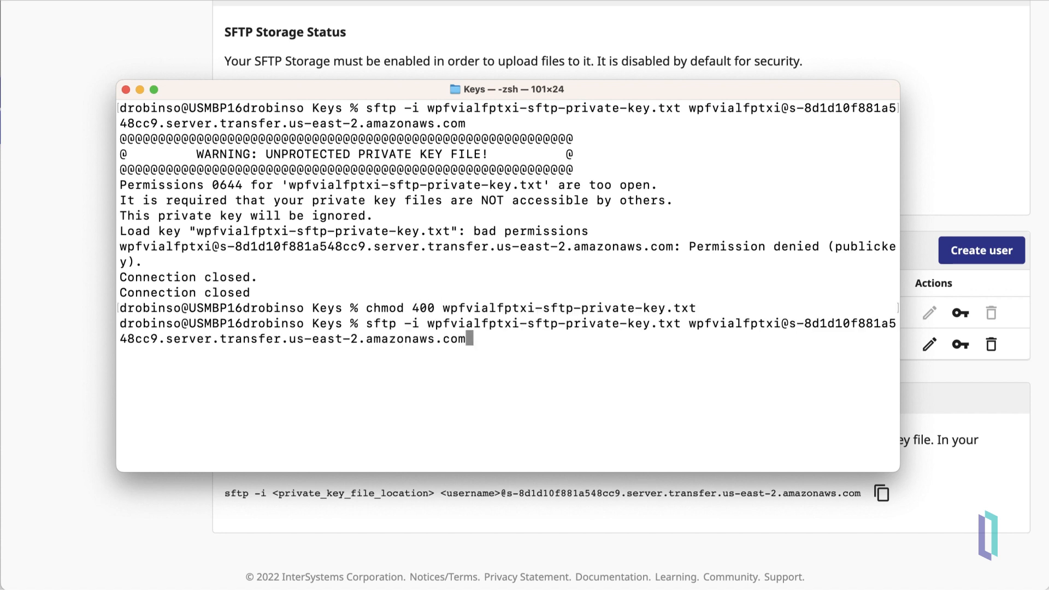
{"action": "key", "text": "Return"}
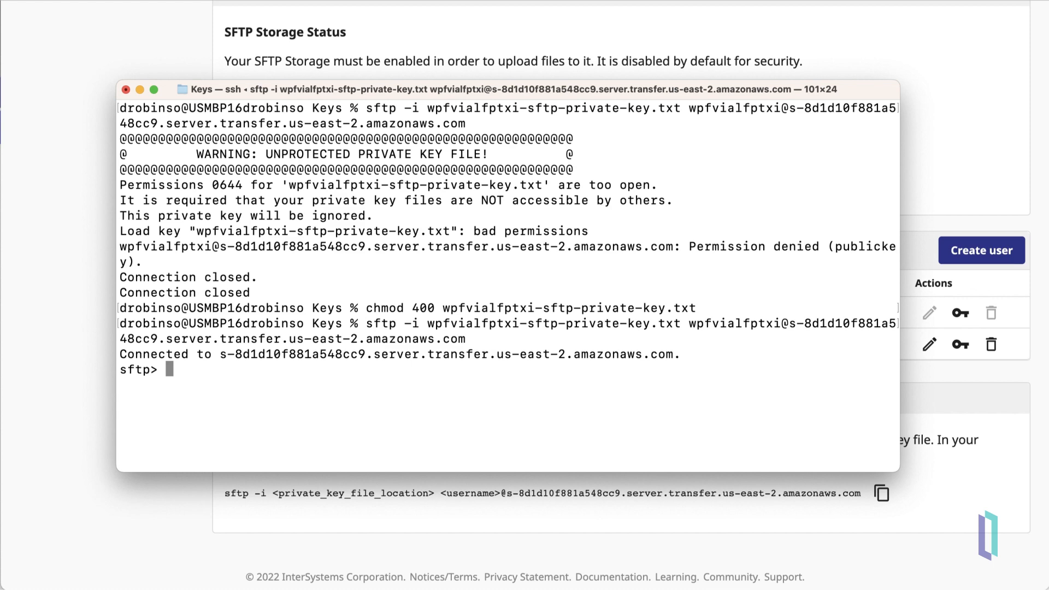
Step: Change into the HL7in remote folder and confirm the location with pwd
{"action": "type", "text": "cd"}
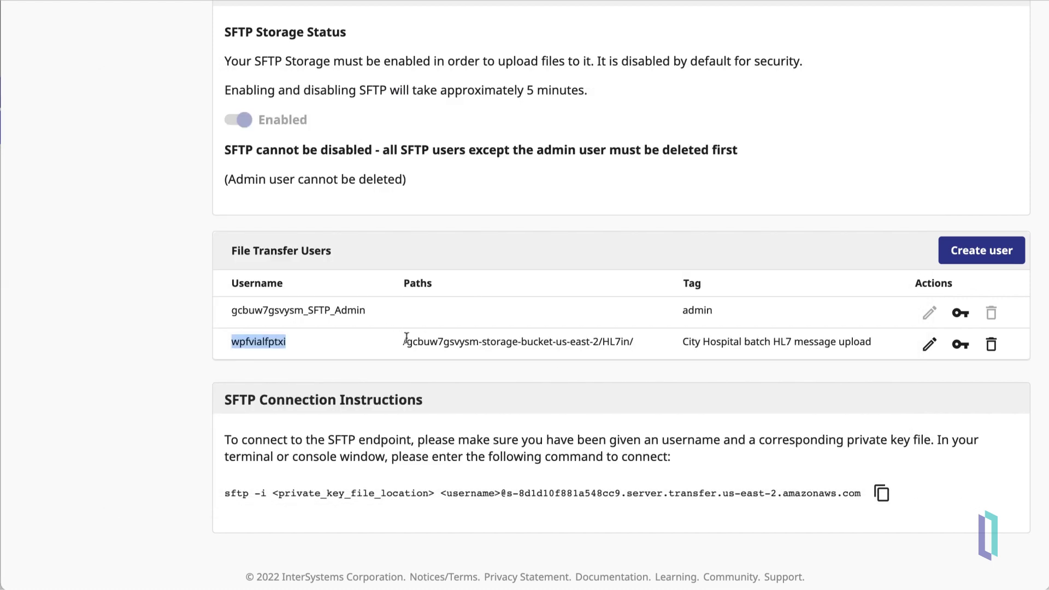
{"action": "left_click_drag", "start_coordinate": [402, 341], "coordinate": [627, 345]}
{"action": "key", "text": "super+c"}
{"action": "key", "text": "super+Tab"}
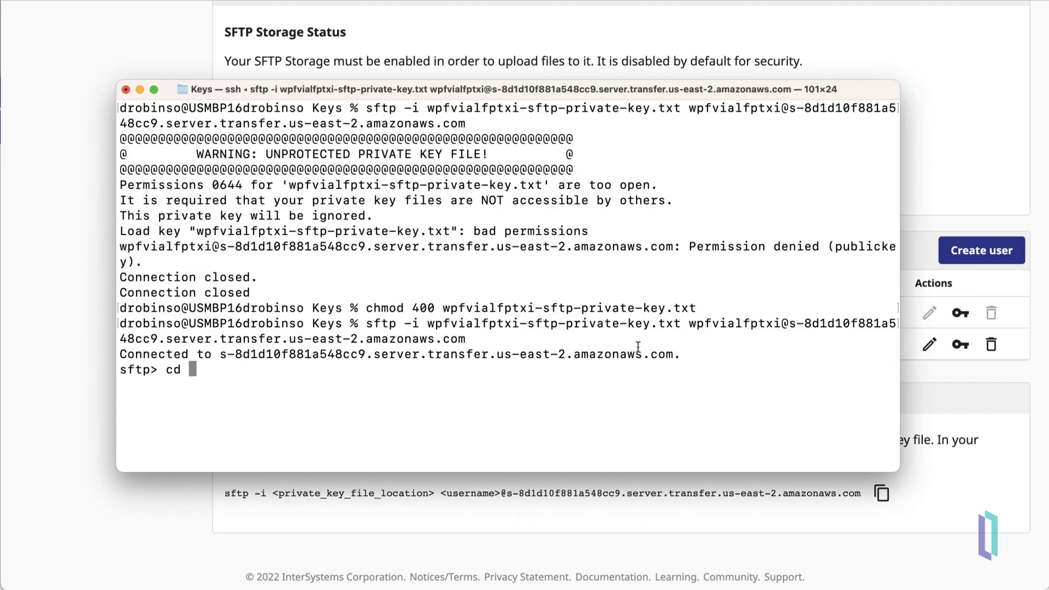
{"action": "key", "text": "super+v"}
{"action": "key", "text": "Return"}
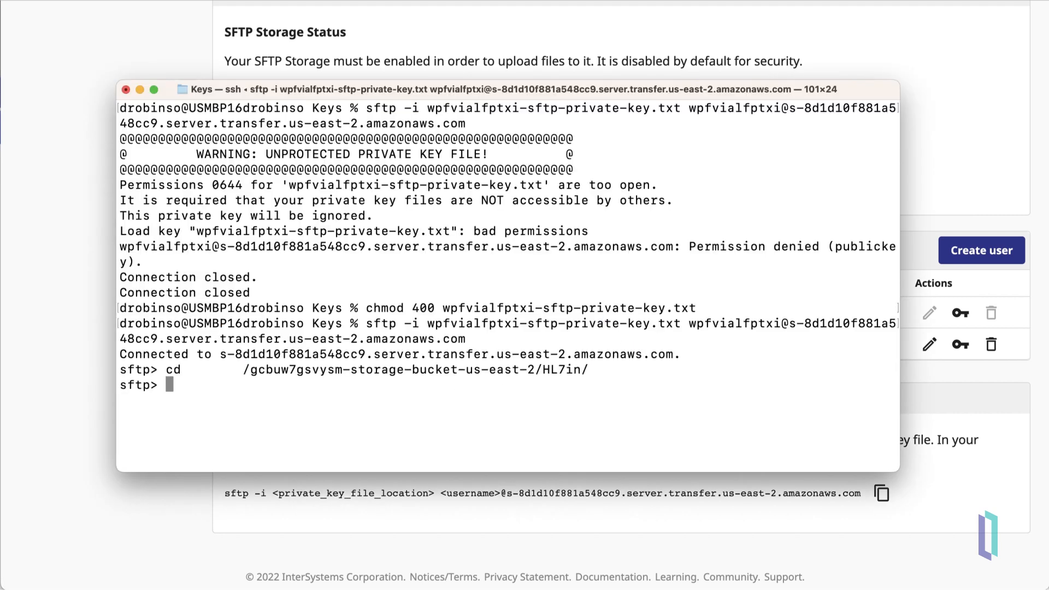
{"action": "type", "text": "pwd"}
{"action": "key", "text": "Return"}
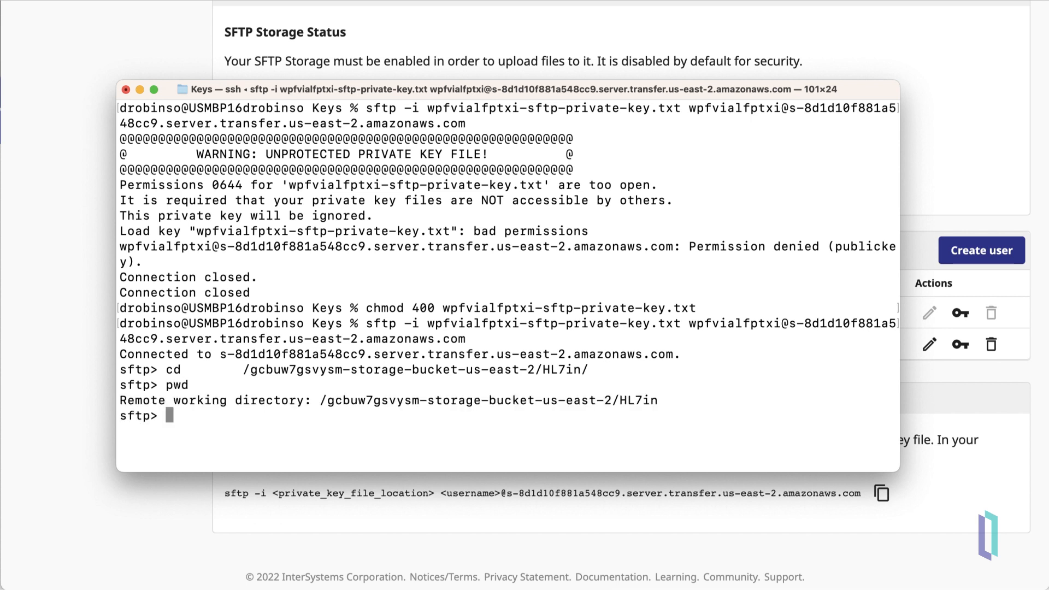
Step: Upload HL7MessageSet1.txt to the HL7in folder with put
{"action": "type", "text": "put HL7MessageSet1.txt"}
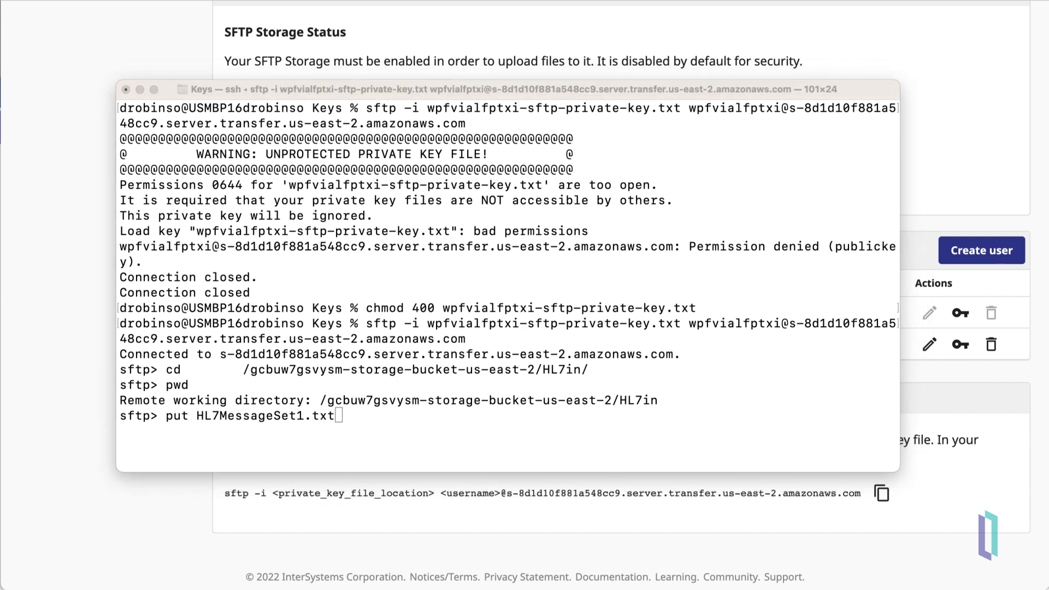
{"action": "left_click", "coordinate": [769, 392]}
{"action": "key", "text": "Return"}
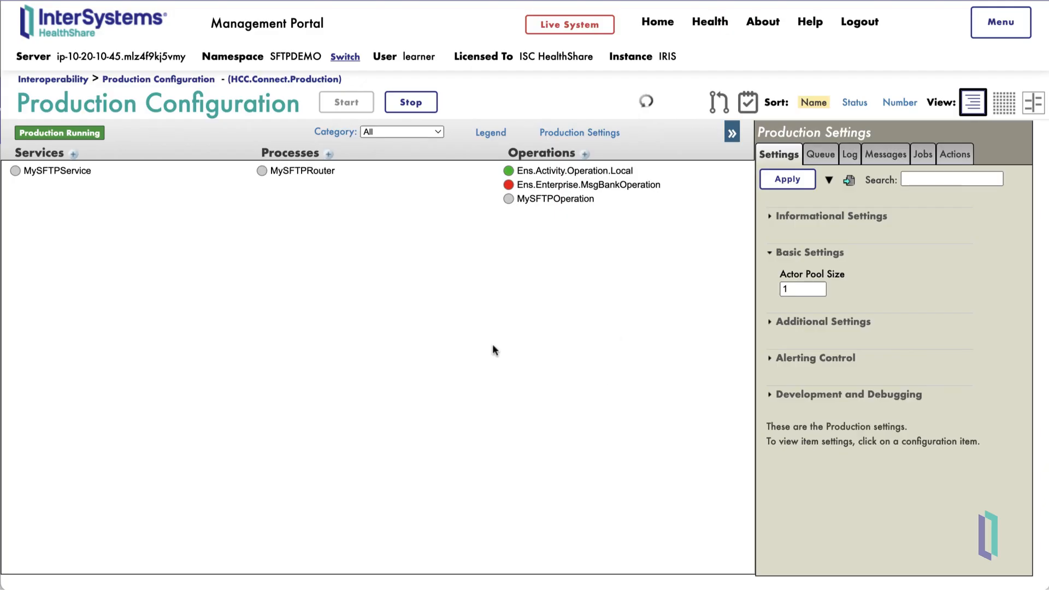
Step: Review MySFTPService's informational settings, then start a new HL7 Input business service with FTP
{"action": "left_click", "coordinate": [81, 173]}
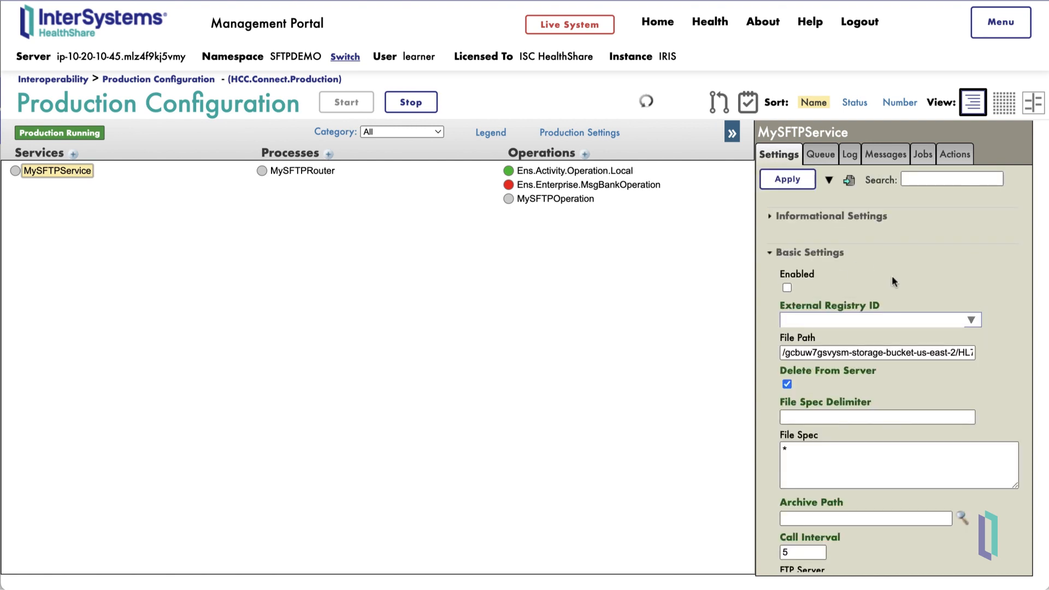
{"action": "left_click", "coordinate": [769, 216]}
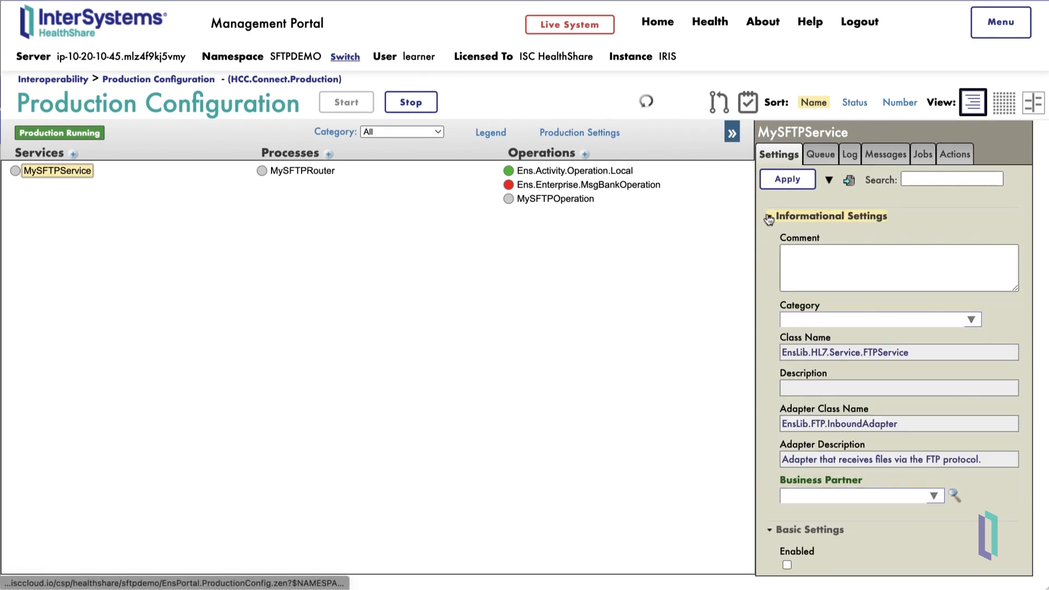
{"action": "scroll", "coordinate": [925, 368], "scroll_direction": "down", "scroll_amount": 3}
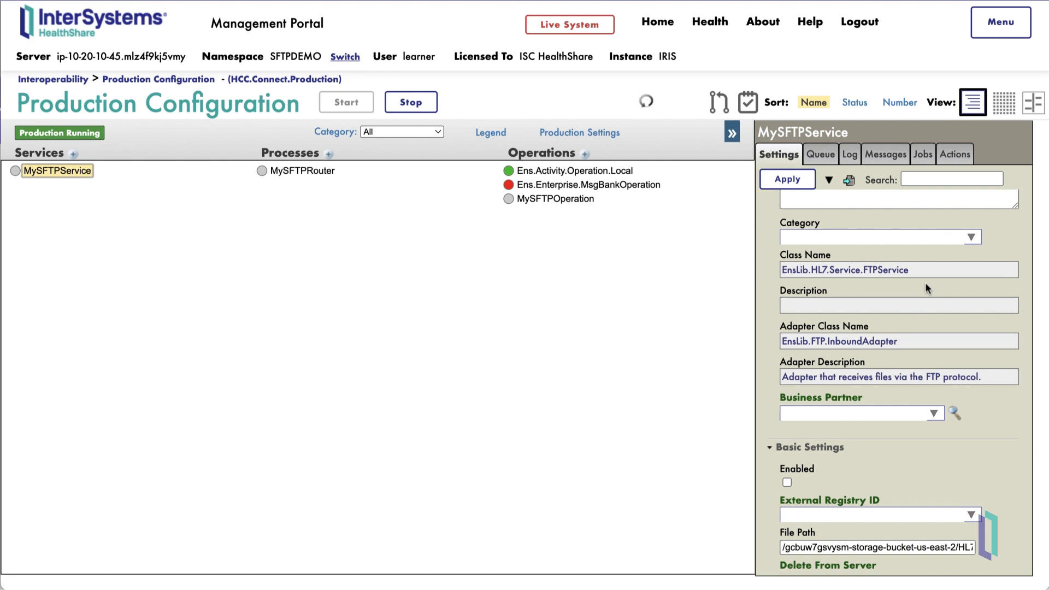
{"action": "left_click", "coordinate": [73, 154]}
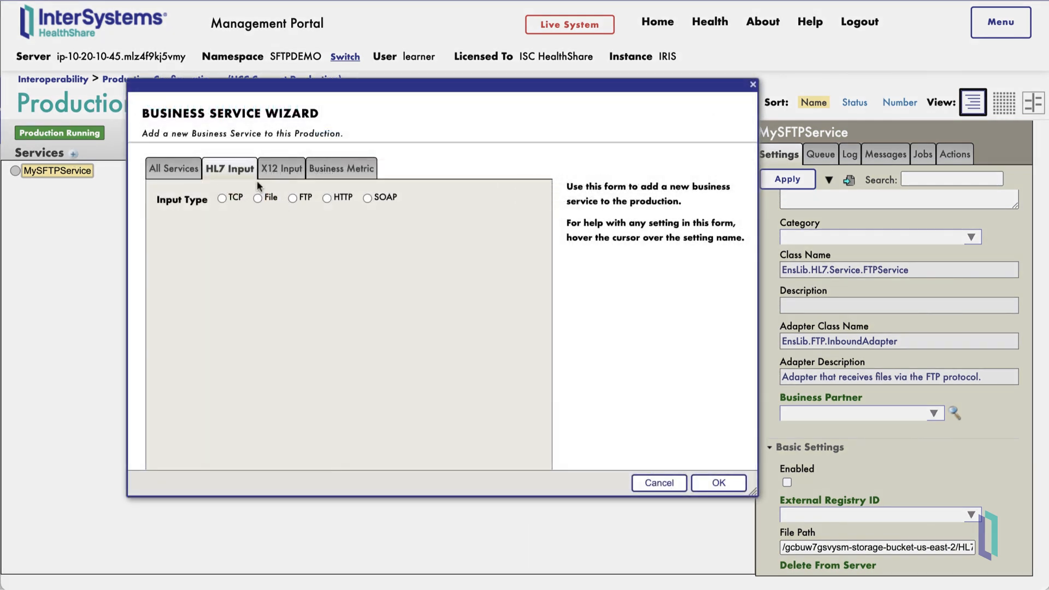
{"action": "left_click", "coordinate": [303, 201]}
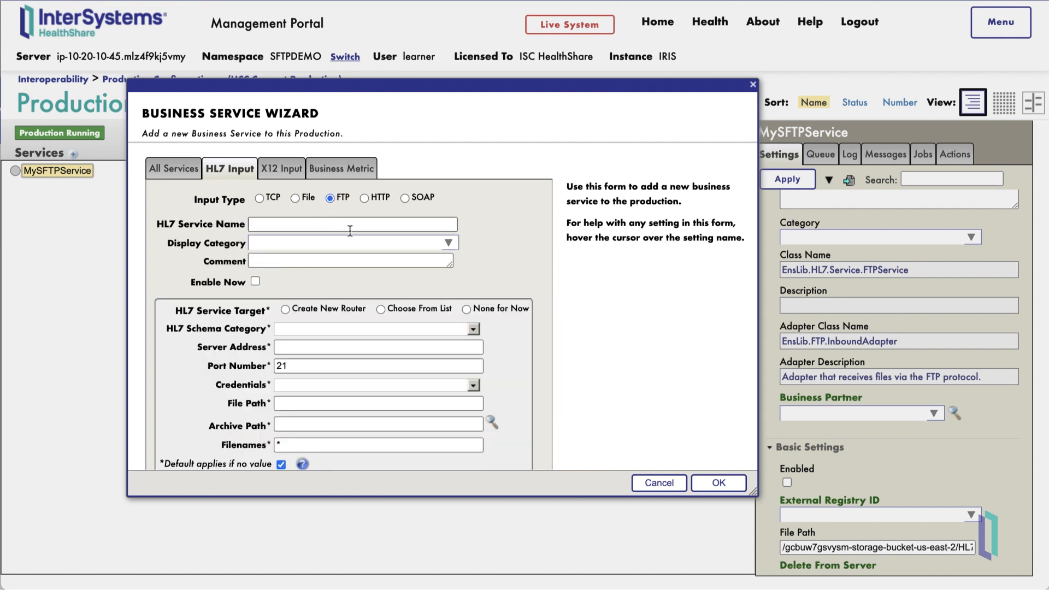
Step: Cancel the Business Service Wizard without adding a service
{"action": "scroll", "coordinate": [519, 253], "scroll_direction": "down", "scroll_amount": 1}
{"action": "scroll", "coordinate": [519, 253], "scroll_direction": "up", "scroll_amount": 1}
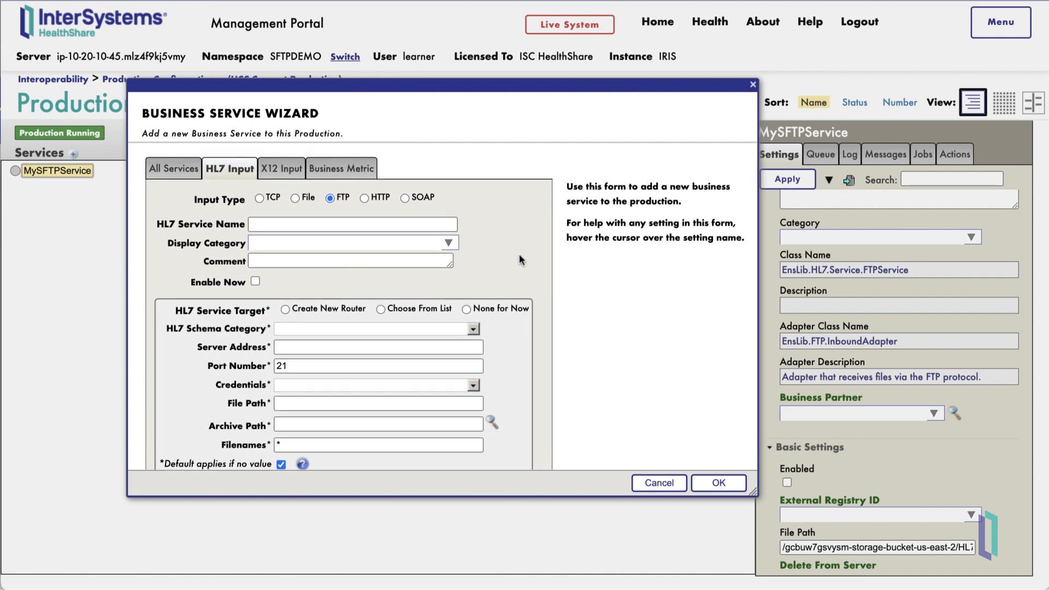
{"action": "left_click", "coordinate": [667, 486]}
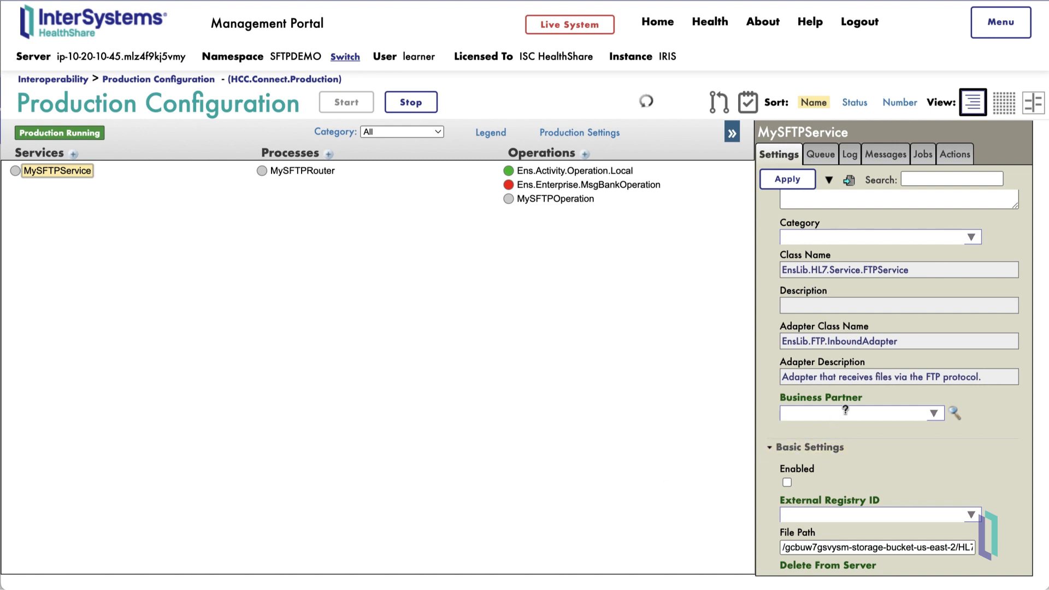
Step: Compare MySFTPService's File Path and FTP Server with the Cloud portal's HL7in path and SFTP hostname
{"action": "scroll", "coordinate": [899, 342], "scroll_direction": "down", "scroll_amount": 3}
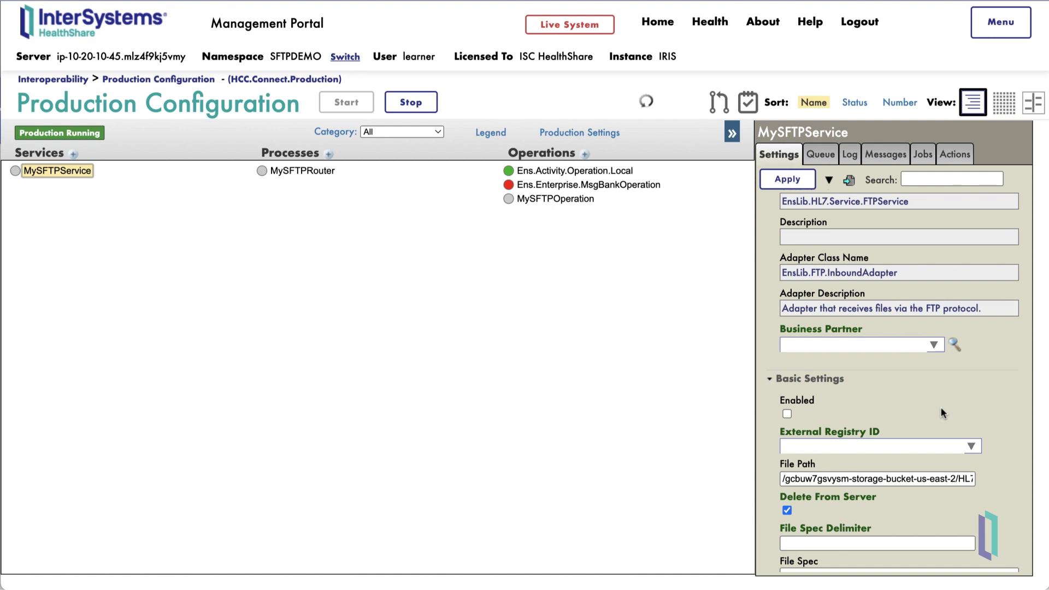
{"action": "scroll", "coordinate": [941, 409], "scroll_direction": "down", "scroll_amount": 5}
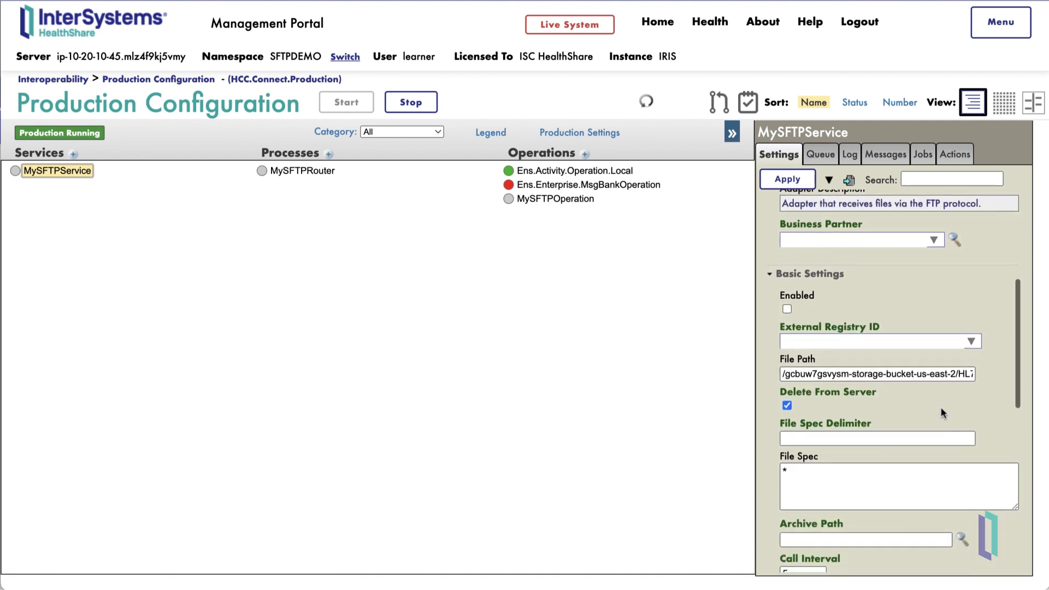
{"action": "scroll", "coordinate": [939, 407], "scroll_direction": "down", "scroll_amount": 1}
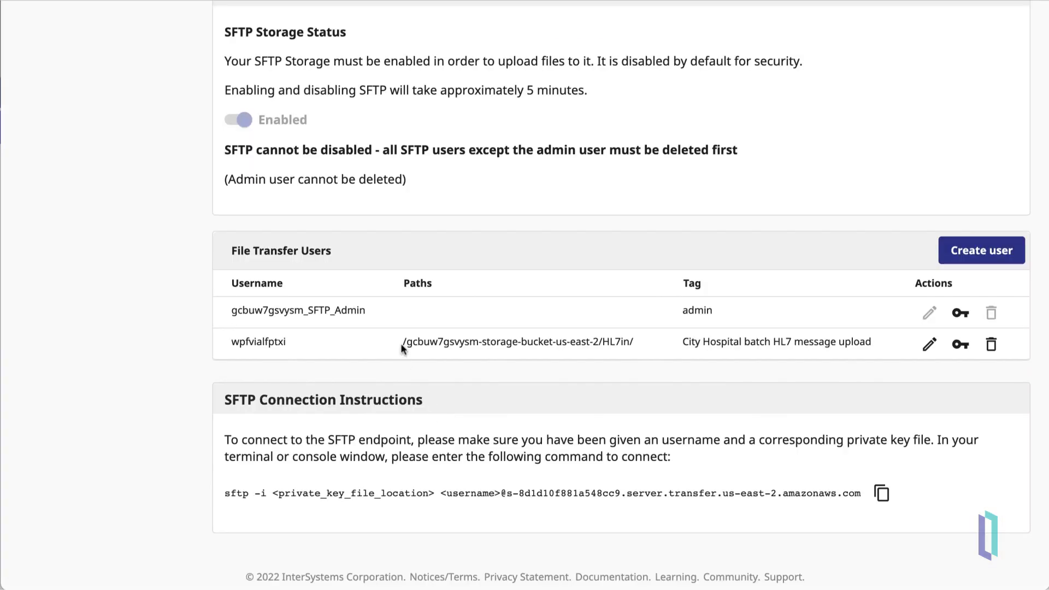
{"action": "left_click_drag", "start_coordinate": [402, 343], "coordinate": [642, 349]}
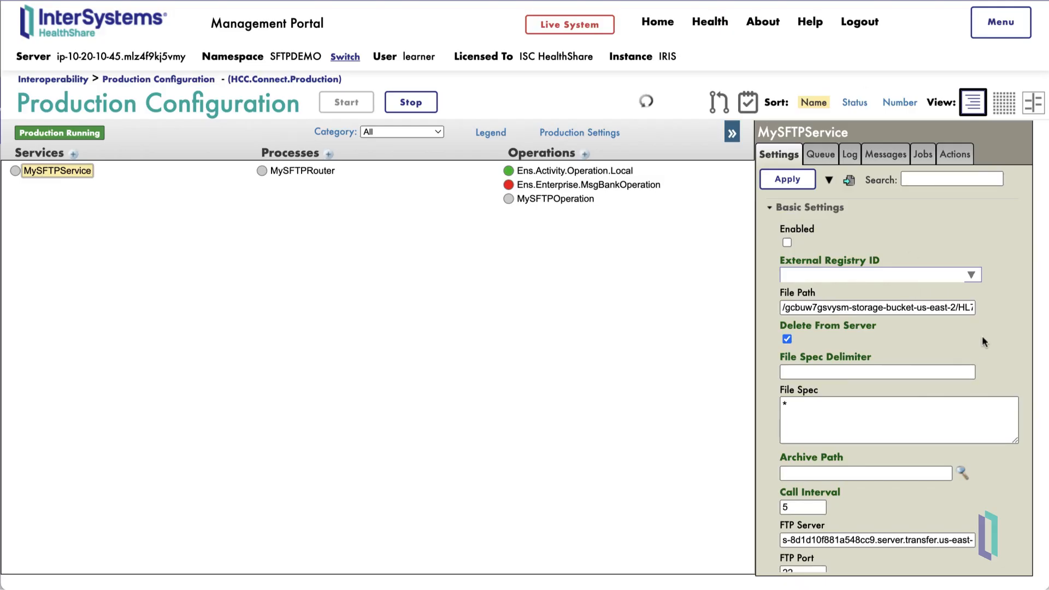
{"action": "scroll", "coordinate": [982, 342], "scroll_direction": "down", "scroll_amount": 1}
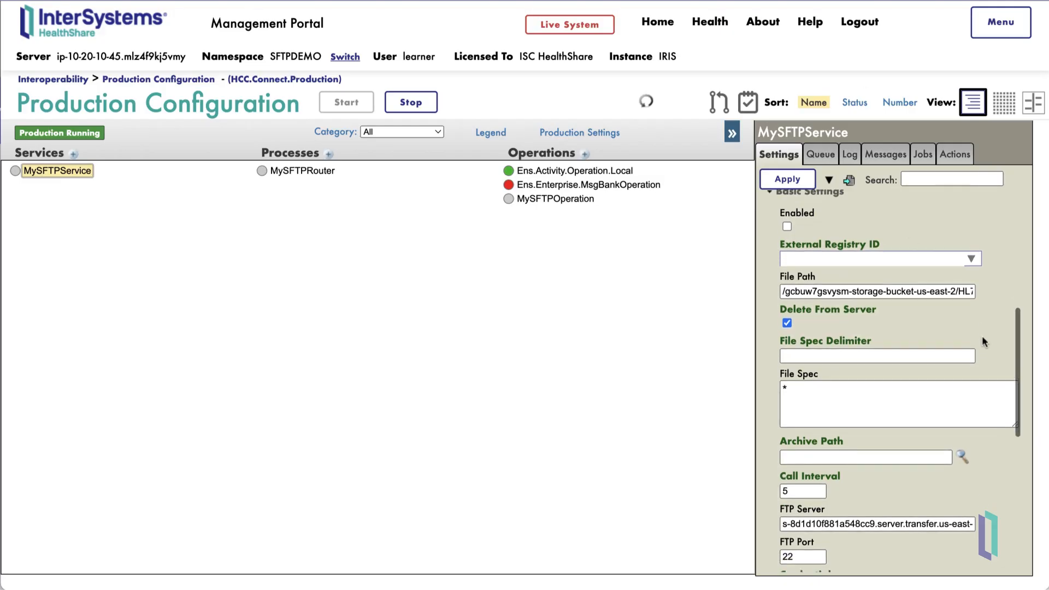
{"action": "scroll", "coordinate": [982, 342], "scroll_direction": "down", "scroll_amount": 5}
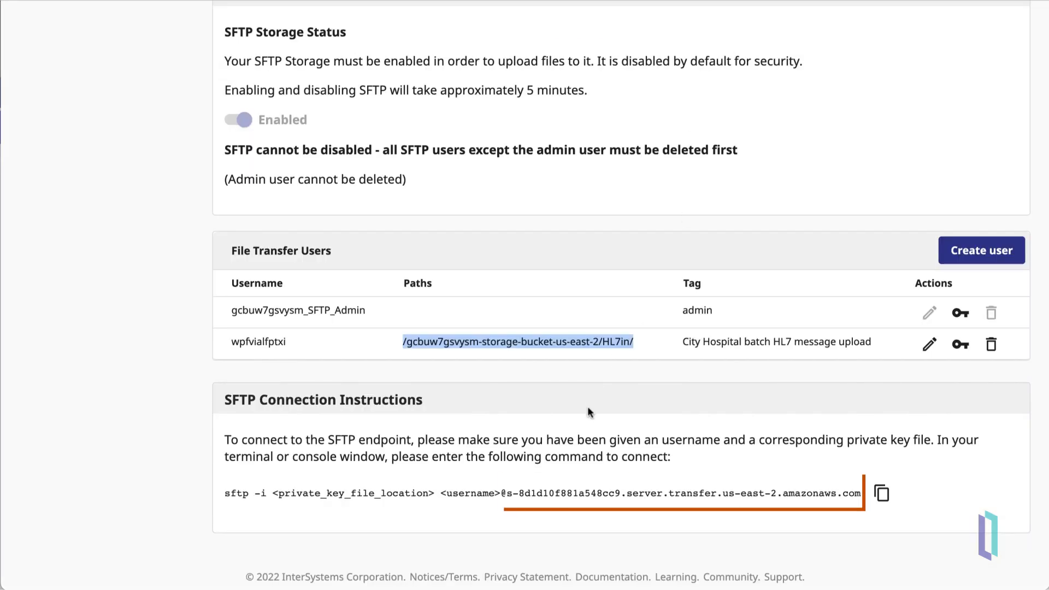
{"action": "left_click_drag", "start_coordinate": [506, 492], "coordinate": [860, 491]}
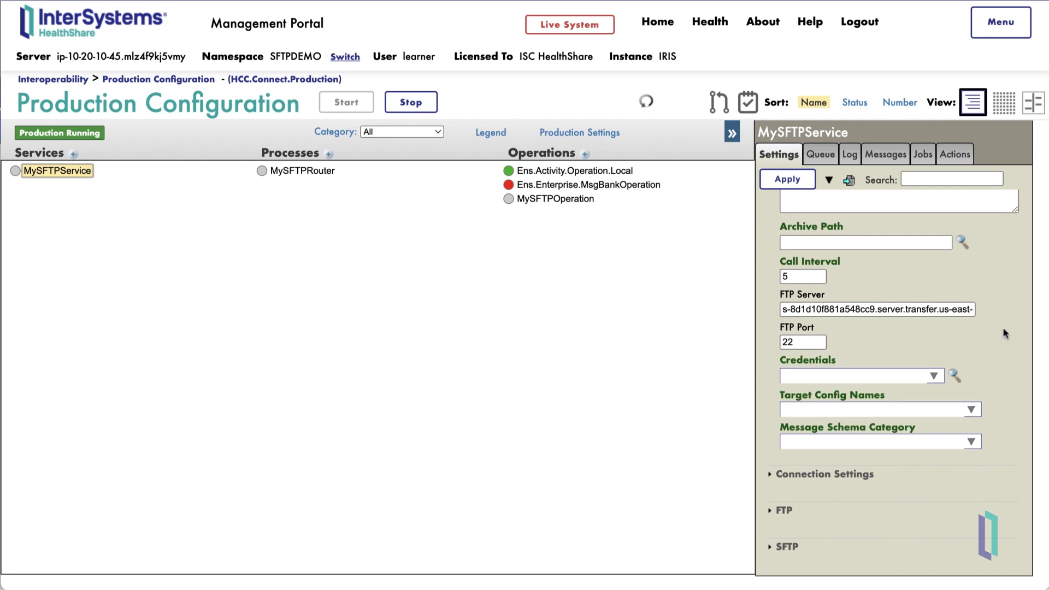
{"action": "scroll", "coordinate": [1001, 326], "scroll_direction": "down", "scroll_amount": 4}
{"action": "scroll", "coordinate": [997, 499], "scroll_direction": "down", "scroll_amount": 2}
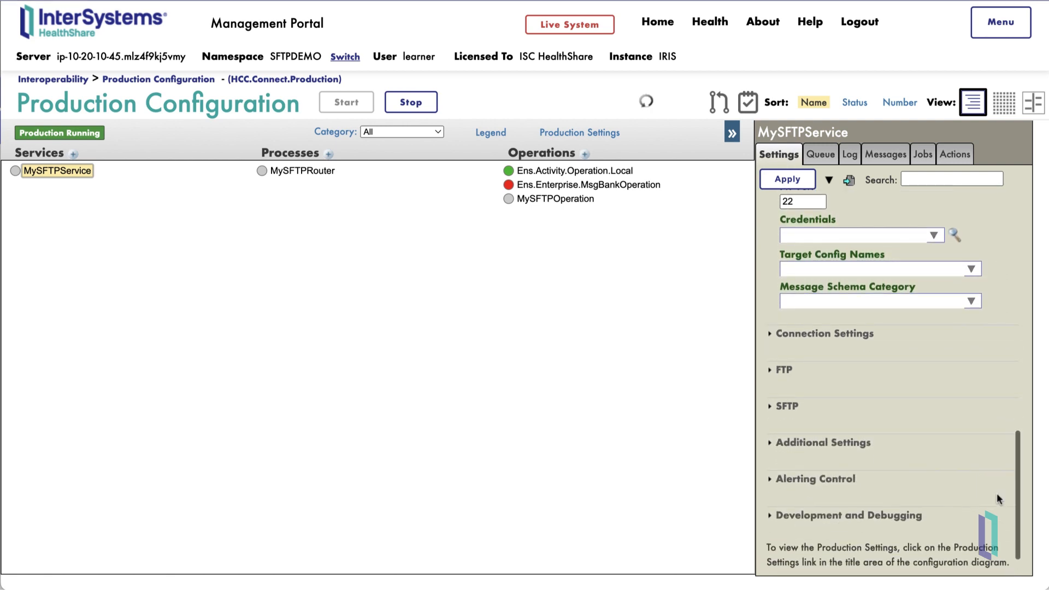
{"action": "left_click", "coordinate": [772, 410]}
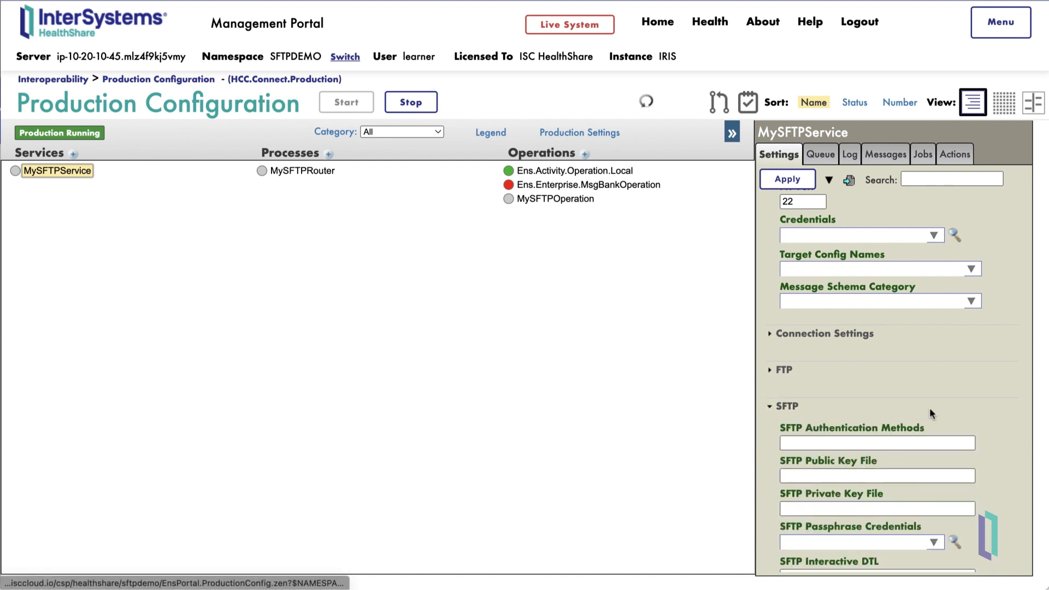
{"action": "scroll", "coordinate": [931, 413], "scroll_direction": "down", "scroll_amount": 4}
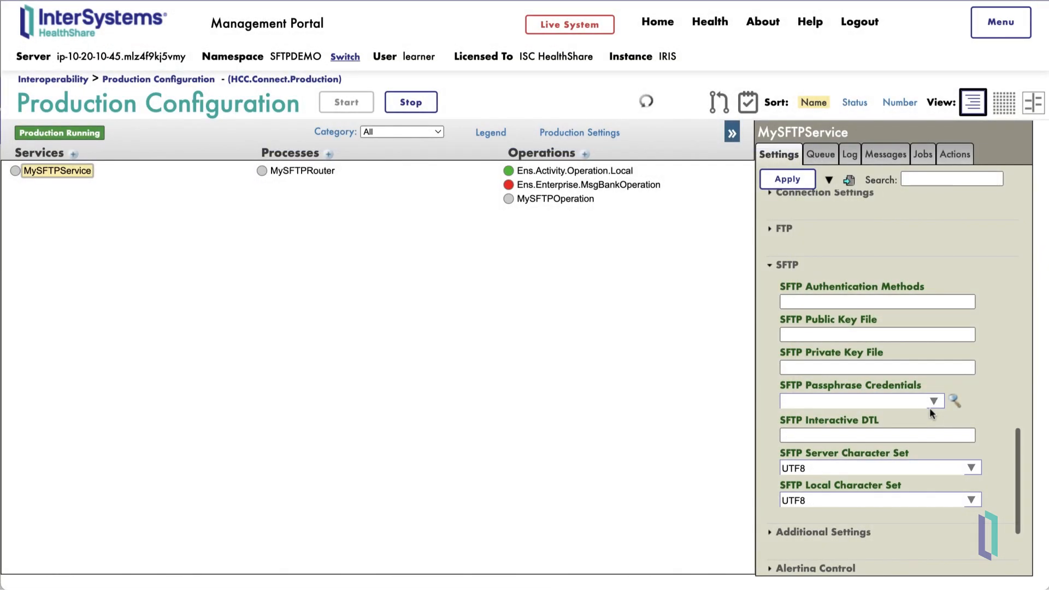
Step: Enter authentication method k, key files /connect/sftp/MyPublicKey and /connect/sftp/MyPrivateKey, then apply
{"action": "left_click", "coordinate": [884, 301]}
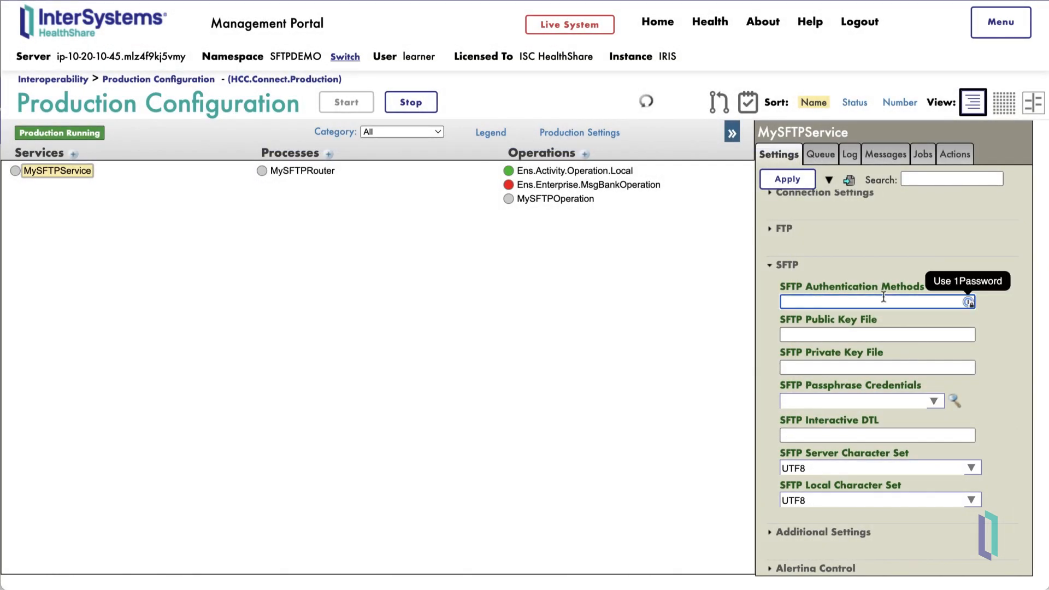
{"action": "type", "text": "k"}
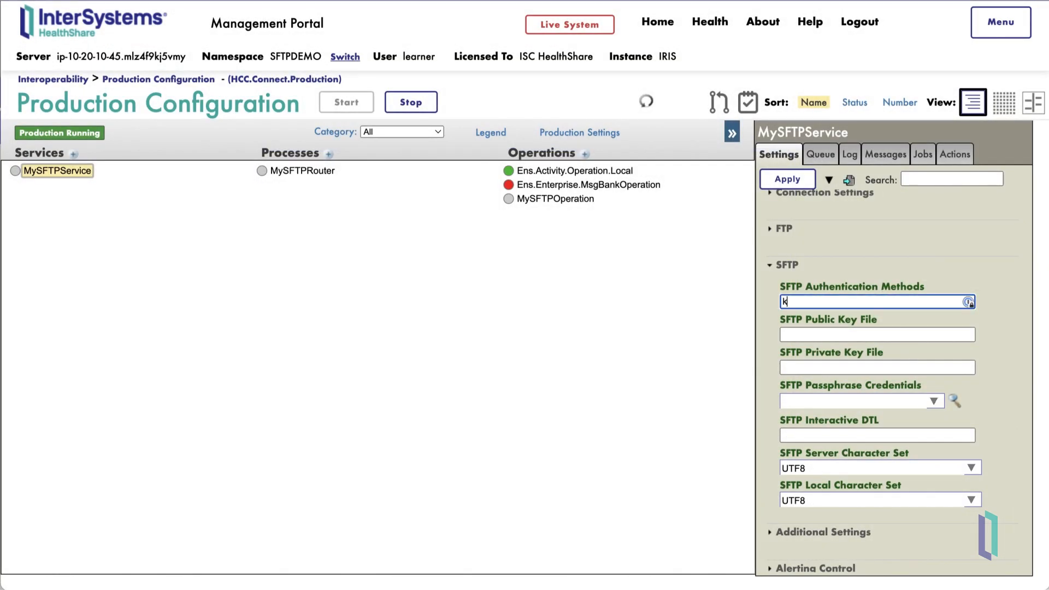
{"action": "left_click", "coordinate": [882, 333]}
{"action": "type", "text": "/connect/"}
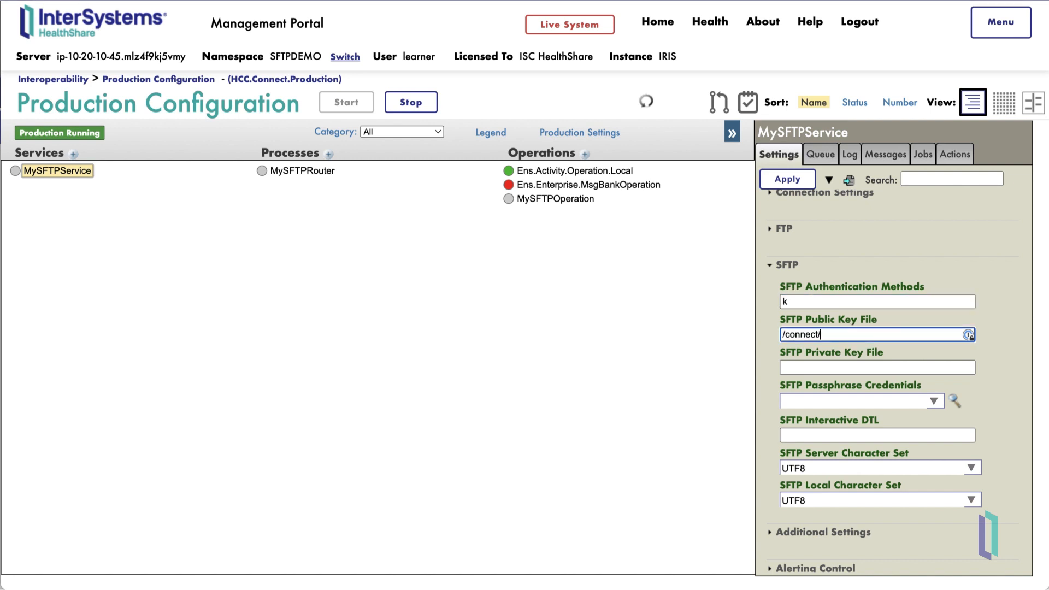
{"action": "type", "text": "sftp/MyPublicKey"}
{"action": "key", "text": "Tab"}
{"action": "type", "text": ".connect/"}
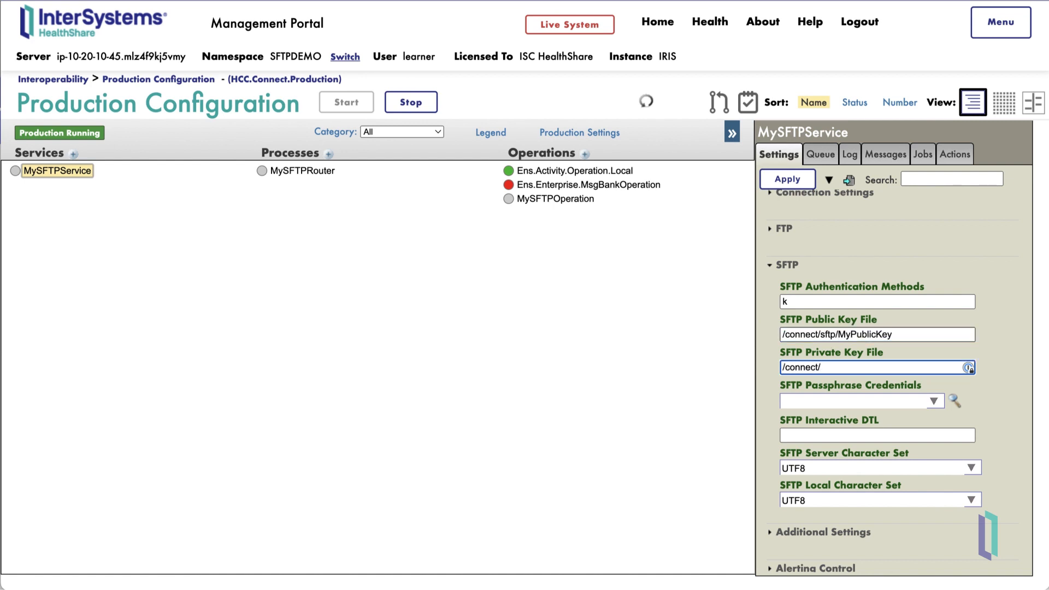
{"action": "type", "text": "sftp/MyPrivateKey"}
{"action": "key", "text": "Tab"}
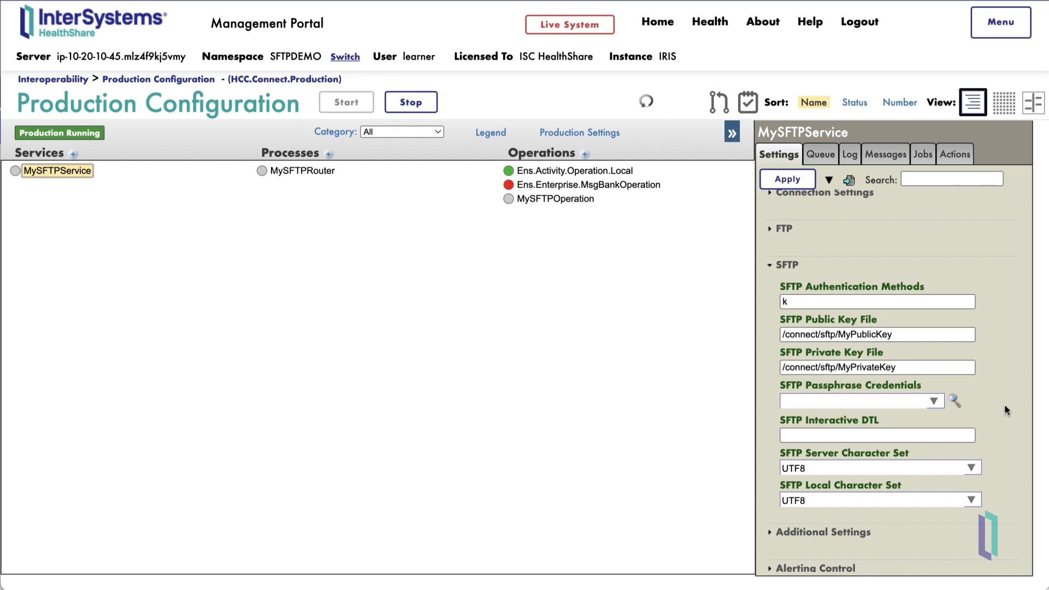
{"action": "left_click", "coordinate": [801, 178]}
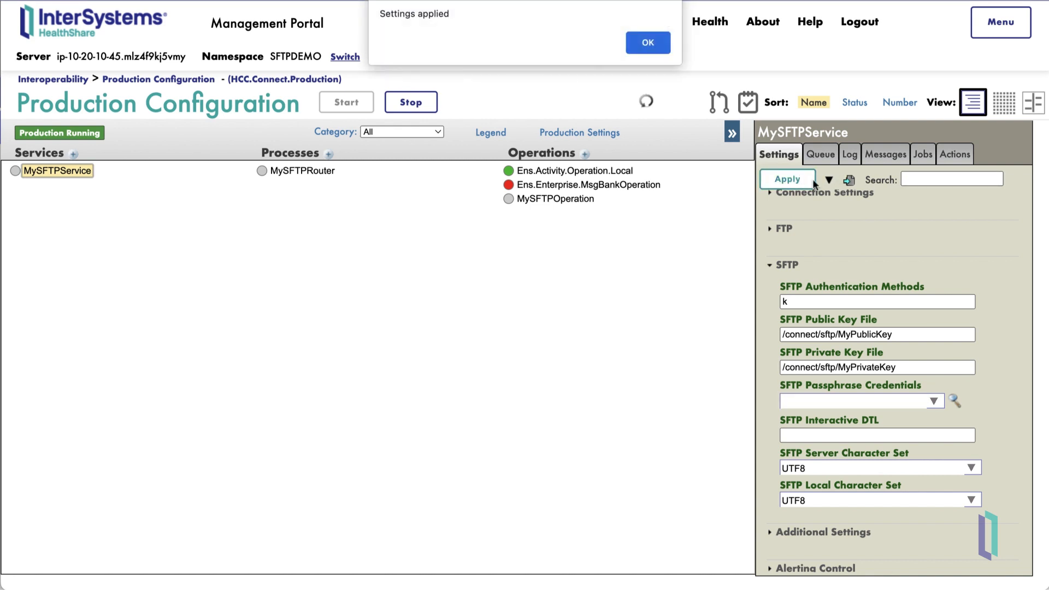
{"action": "key", "text": "Return"}
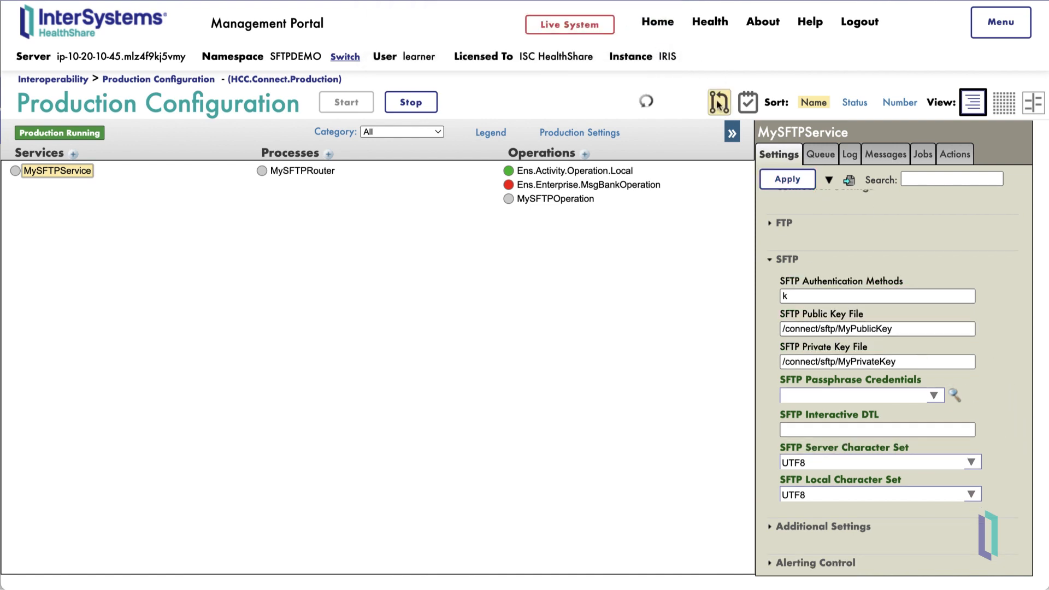
Step: Start a new credential with ID SFTP holding the SFTP user's username
{"action": "left_click", "coordinate": [661, 23]}
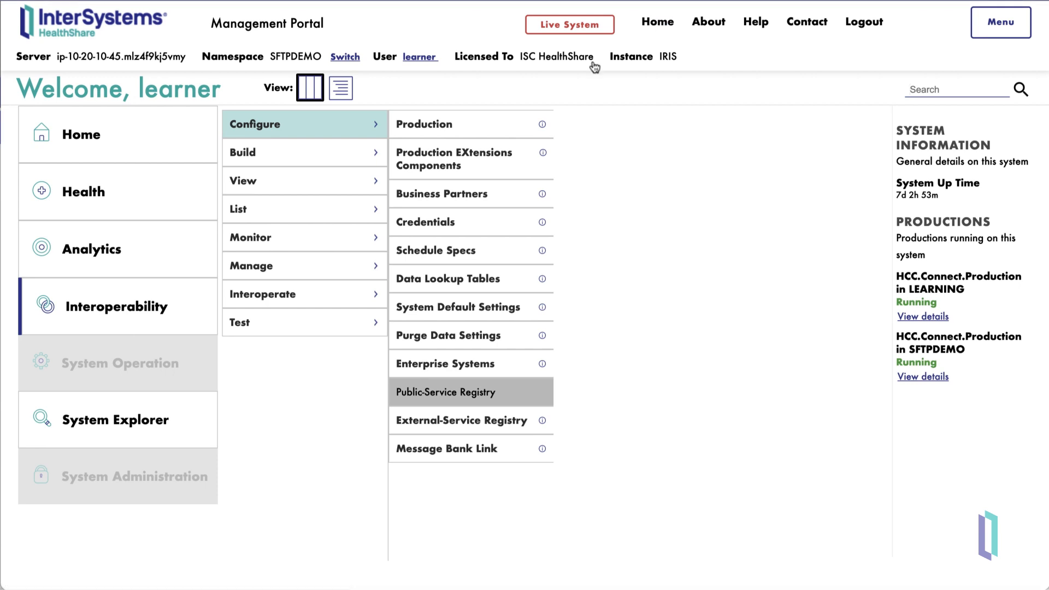
{"action": "left_click", "coordinate": [422, 225]}
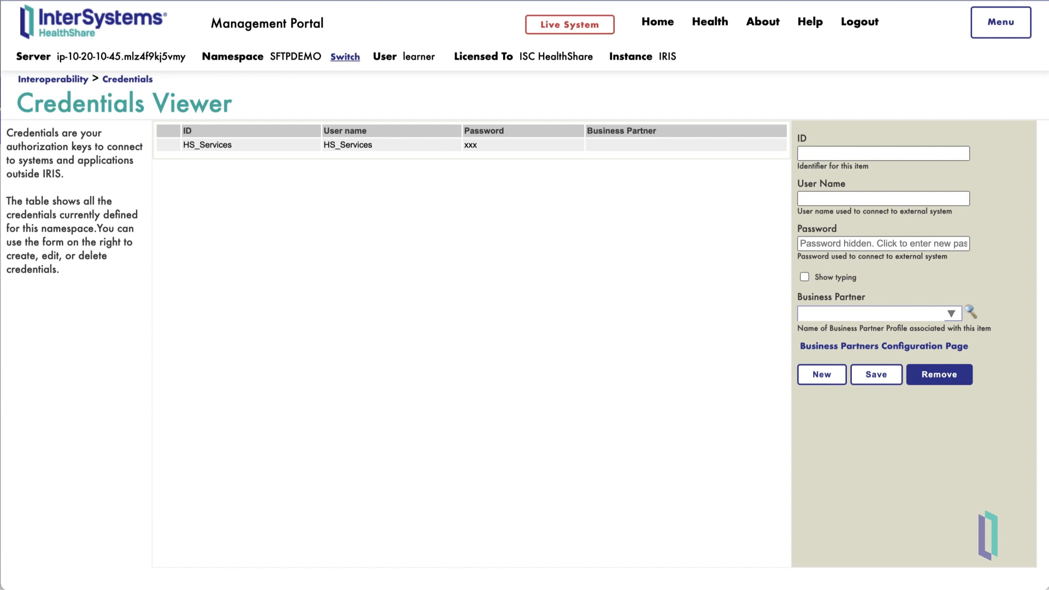
{"action": "left_click", "coordinate": [852, 153]}
{"action": "type", "text": "SFTP"}
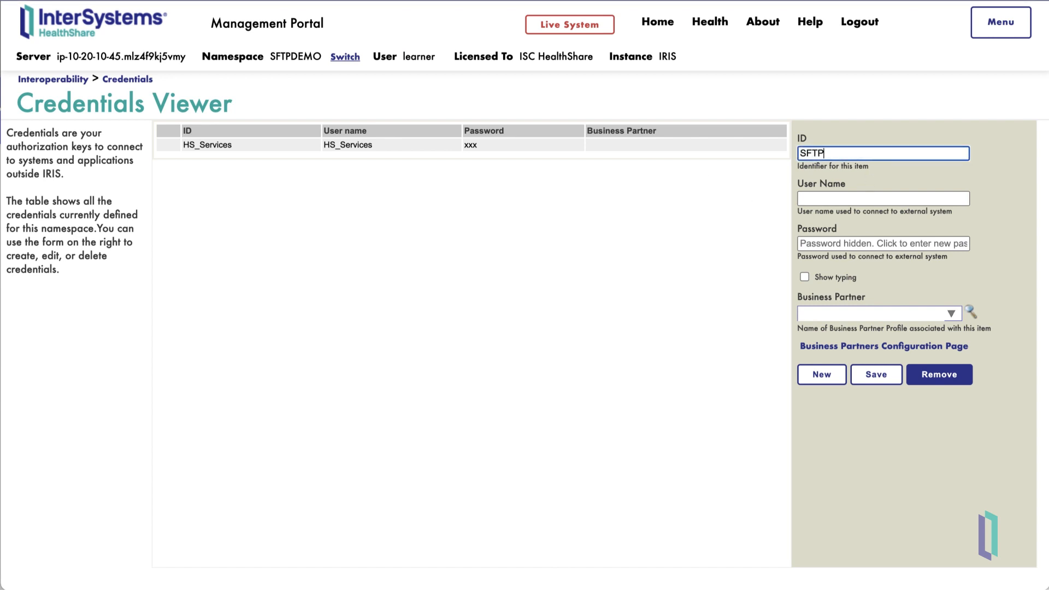
{"action": "key", "text": "Tab"}
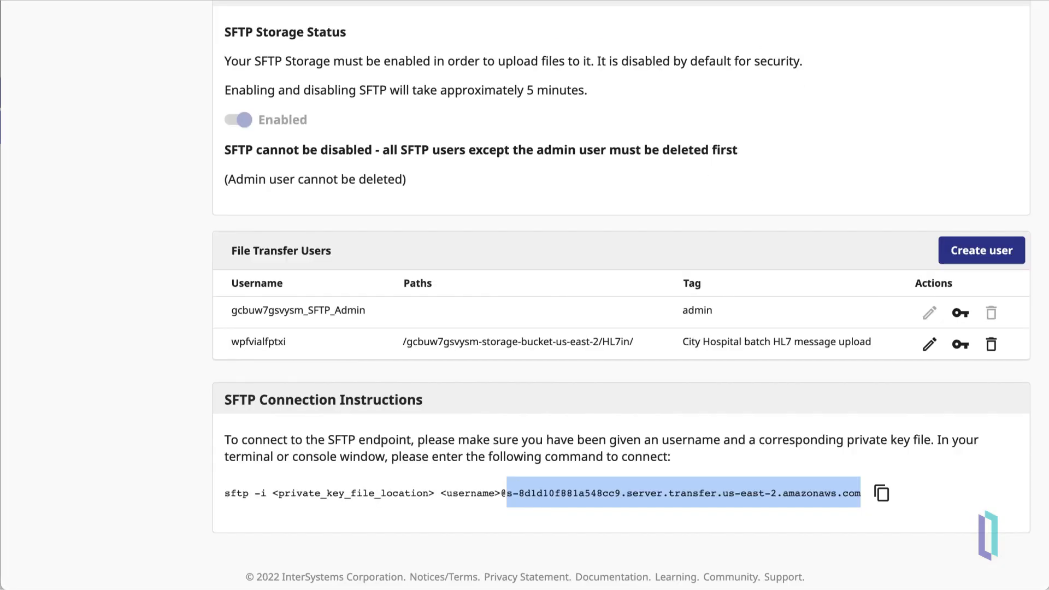
{"action": "left_click_drag", "start_coordinate": [293, 341], "coordinate": [227, 343]}
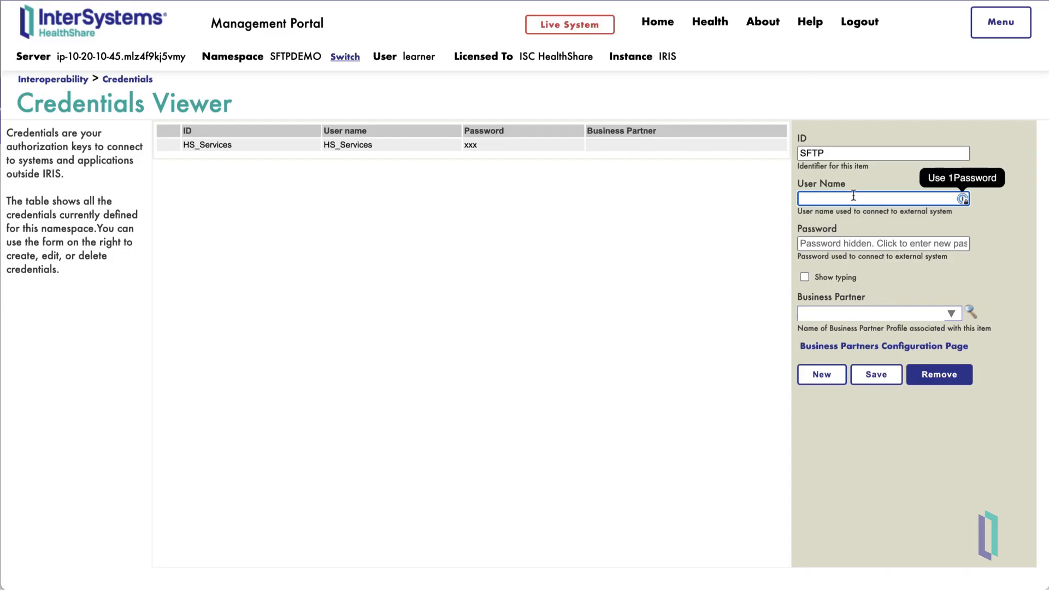
{"action": "key", "text": "super+v"}
Step: Enter the credential's password, save it, and return to the Home page
{"action": "left_click", "coordinate": [896, 244]}
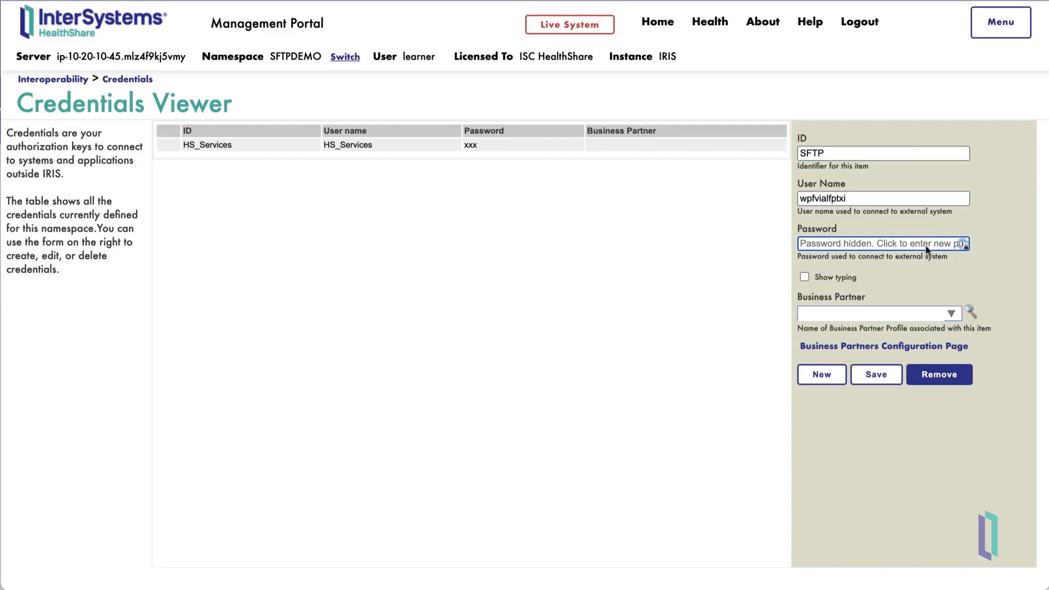
{"action": "left_click", "coordinate": [1001, 264]}
{"action": "left_click", "coordinate": [874, 373]}
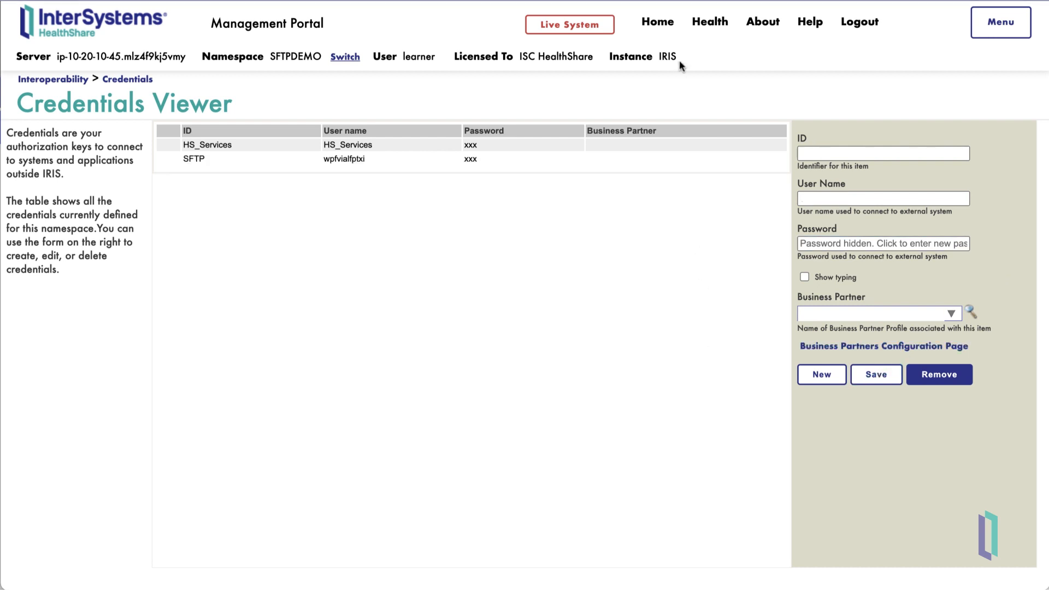
{"action": "left_click", "coordinate": [657, 22]}
{"action": "left_click", "coordinate": [427, 135]}
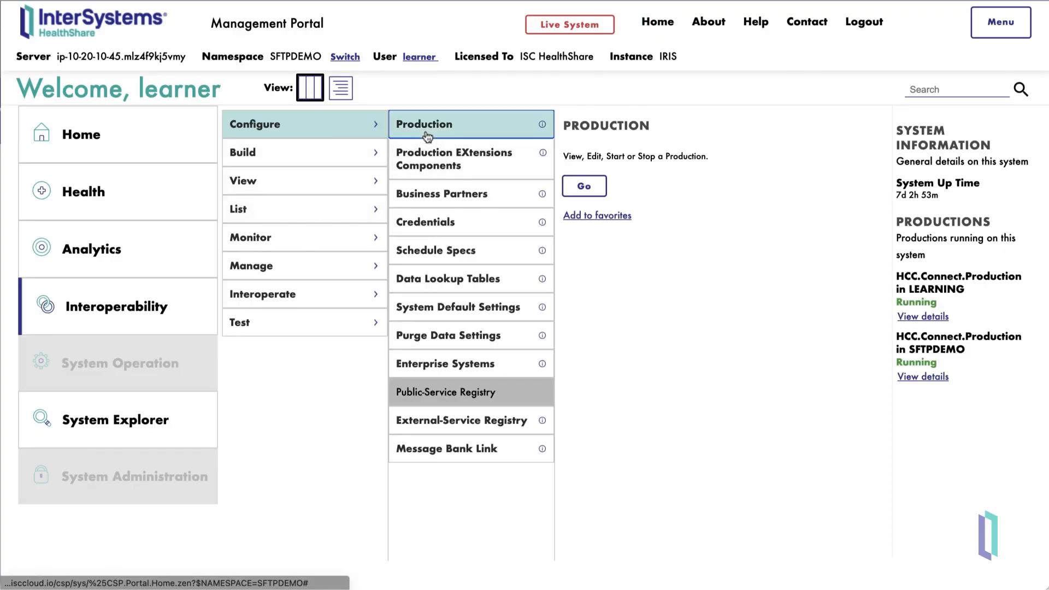
Step: In the production configuration, set MySFTPService's SFTP Passphrase Credentials to SFTP
{"action": "left_click", "coordinate": [427, 135]}
{"action": "left_click", "coordinate": [79, 172]}
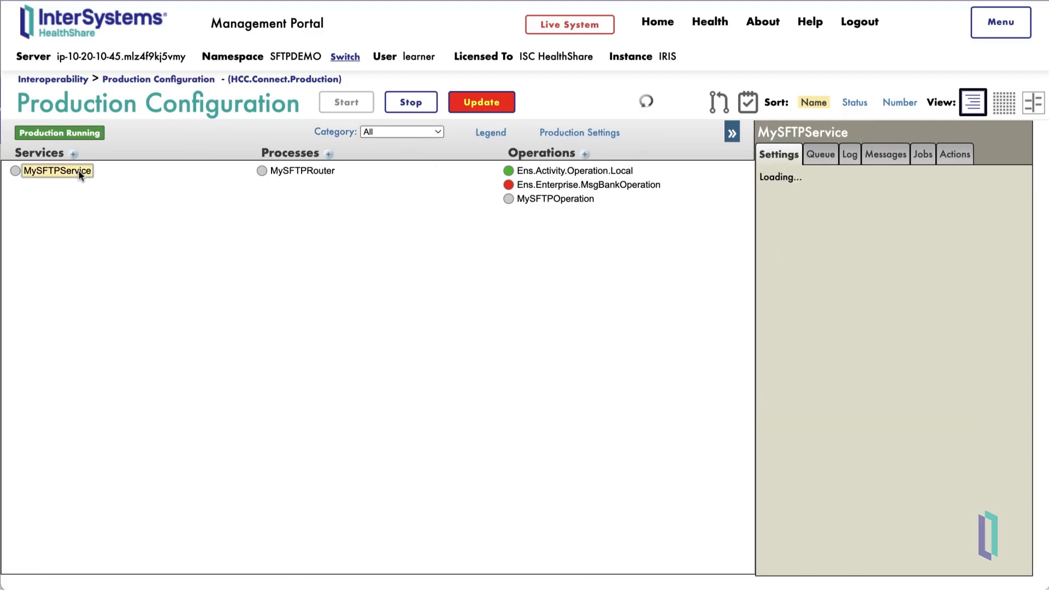
{"action": "scroll", "coordinate": [913, 385], "scroll_direction": "down", "scroll_amount": 10}
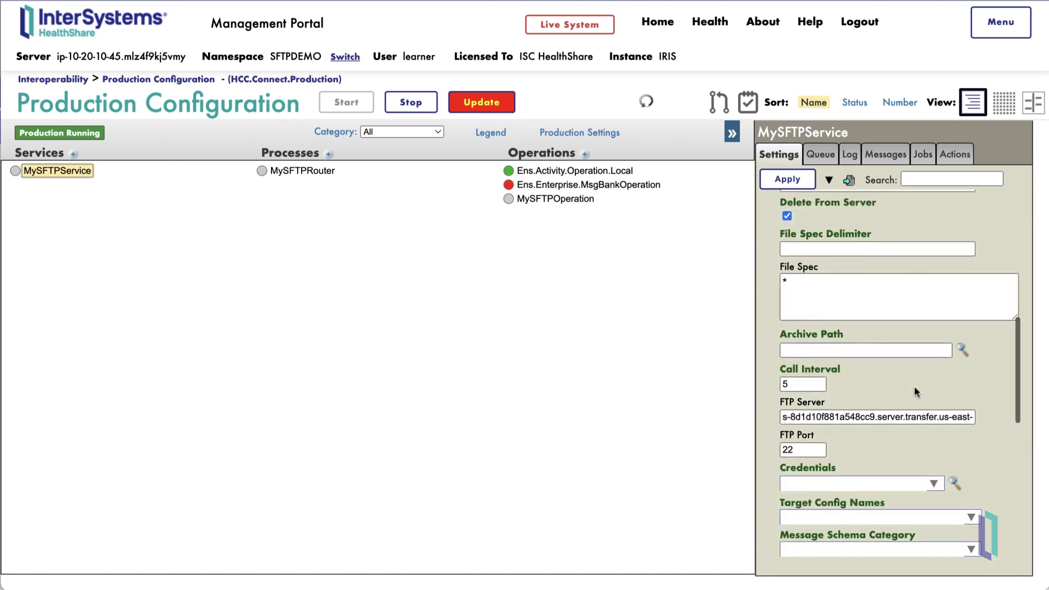
{"action": "scroll", "coordinate": [913, 386], "scroll_direction": "down", "scroll_amount": 10}
{"action": "left_click", "coordinate": [934, 336]}
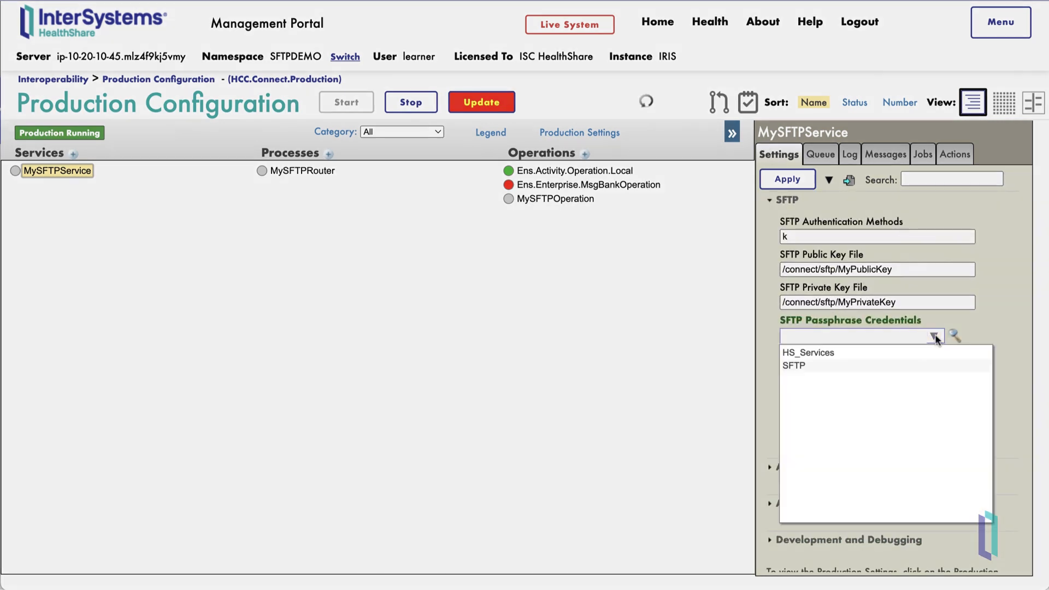
{"action": "left_click", "coordinate": [811, 367]}
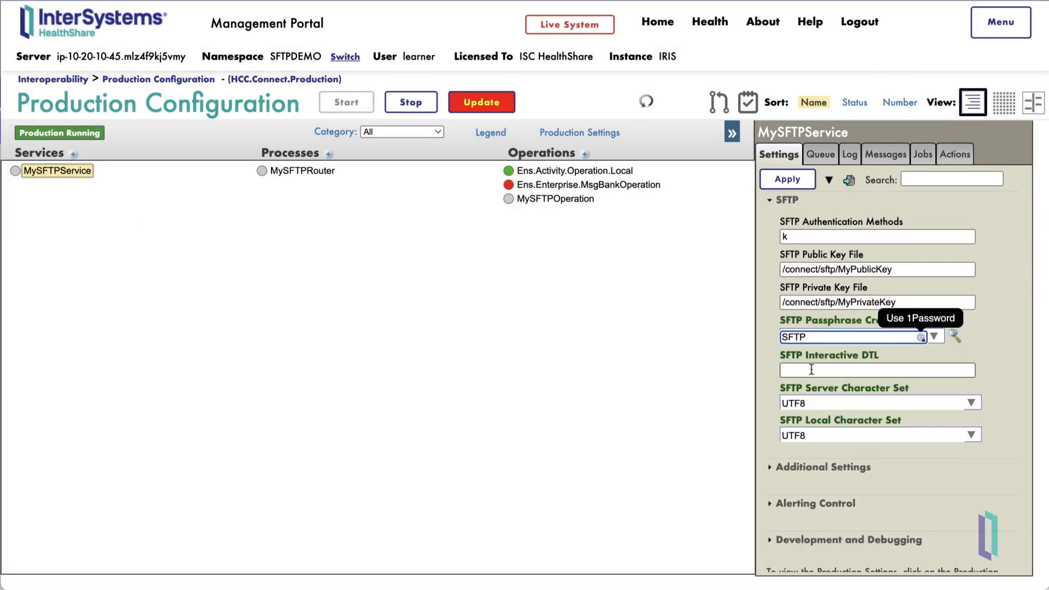
Step: Apply the MySFTPService passphrase credential setting and update the running production
{"action": "left_click", "coordinate": [784, 182]}
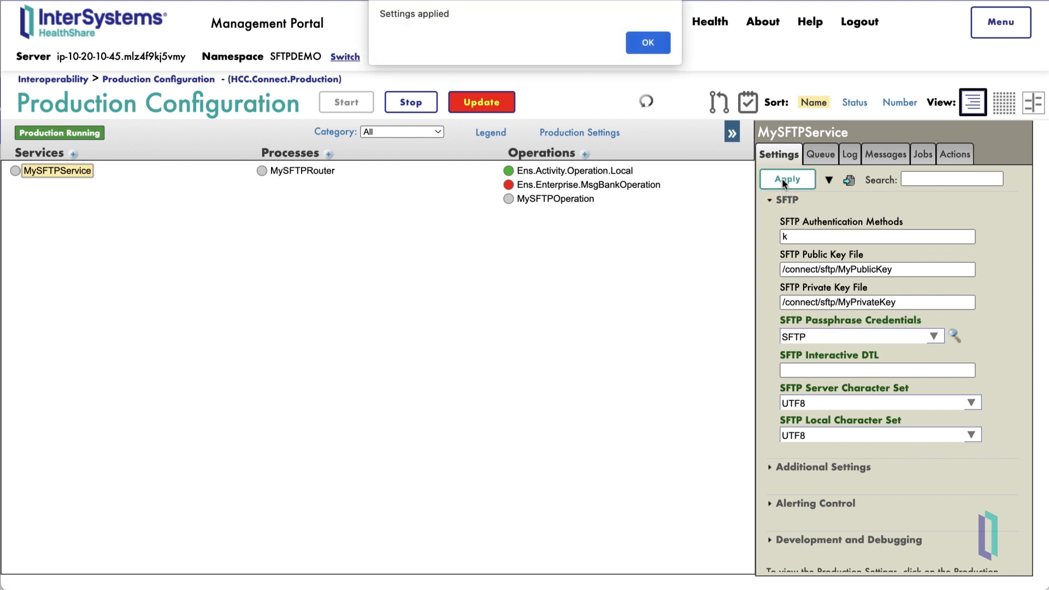
{"action": "left_click", "coordinate": [650, 48]}
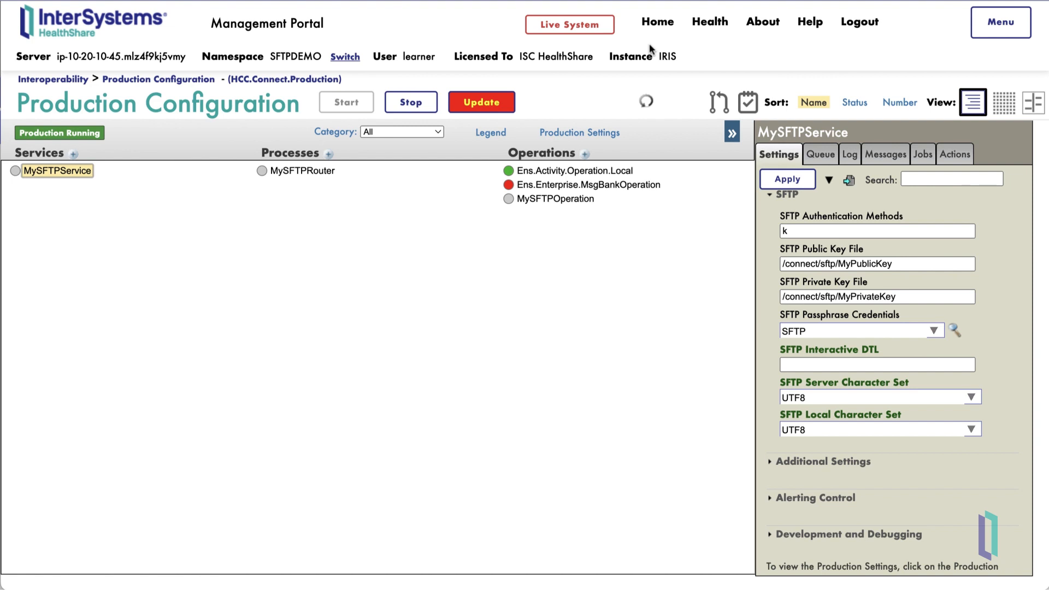
{"action": "left_click", "coordinate": [482, 106]}
{"action": "left_click", "coordinate": [594, 476]}
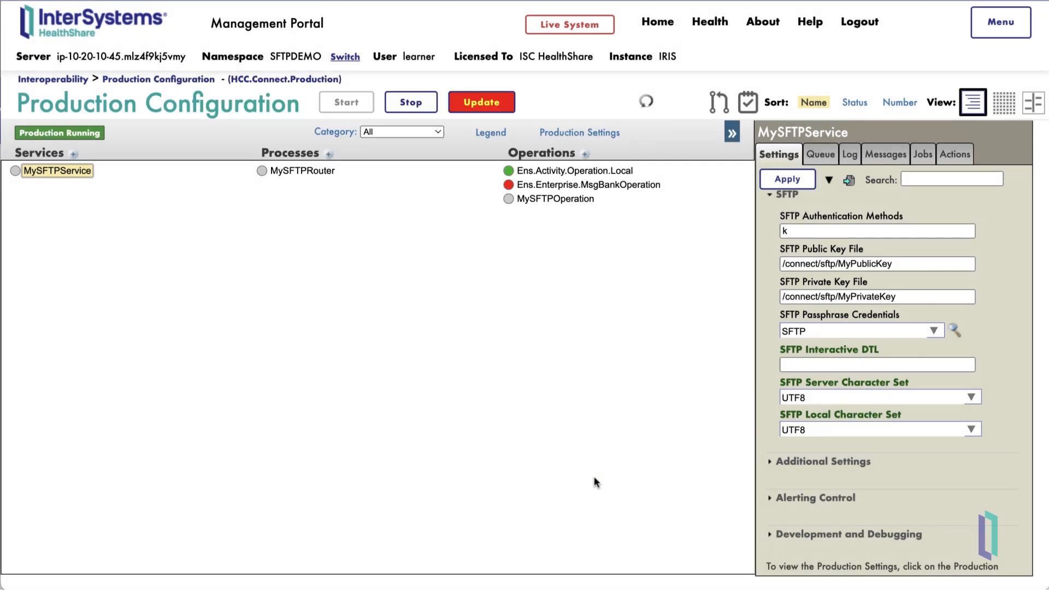